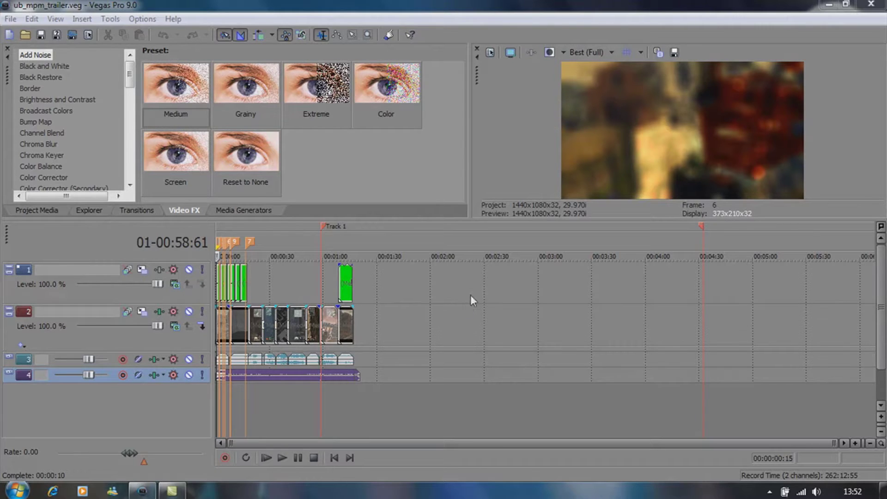
- Set the preview quality to Draft (Auto) and zoom the timeline in
{"action": "left_click", "coordinate": [597, 52]}
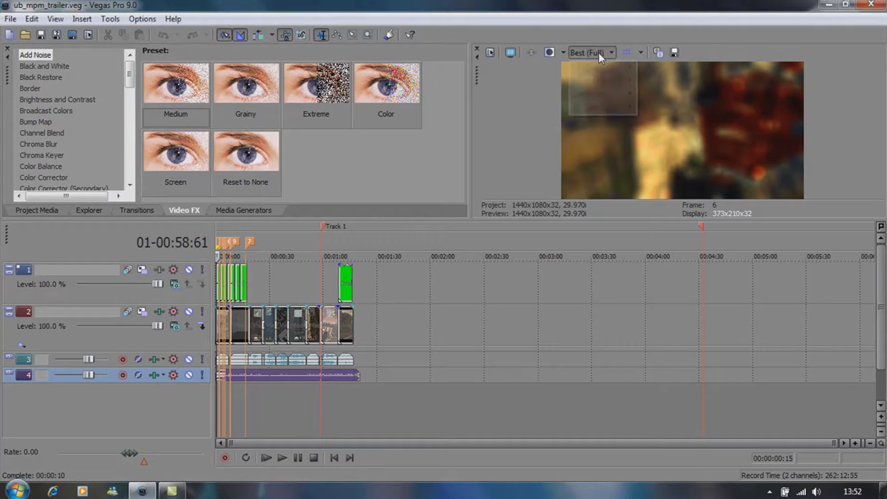
{"action": "mouse_move", "coordinate": [599, 65]}
{"action": "left_click", "coordinate": [689, 69]}
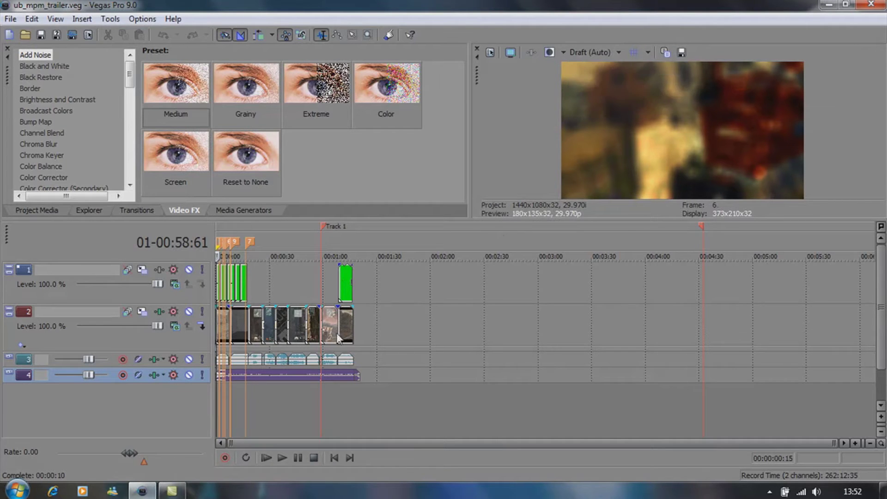
{"action": "key", "text": "Up"}
{"action": "key", "text": "Up"}
{"action": "key", "text": "Up"}
{"action": "key", "text": "Up"}
{"action": "key", "text": "Up"}
{"action": "key", "text": "Up"}
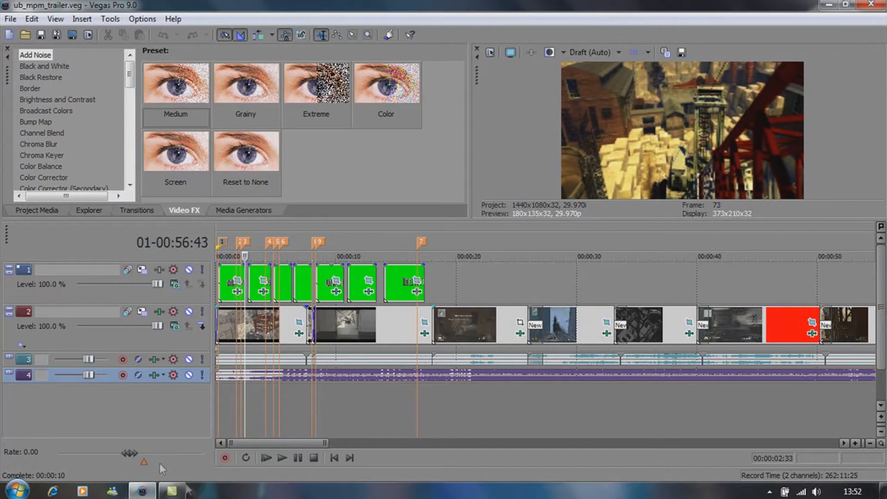
- Start a new empty Untitled project and clear the timeline time selection
{"action": "left_click", "coordinate": [10, 35]}
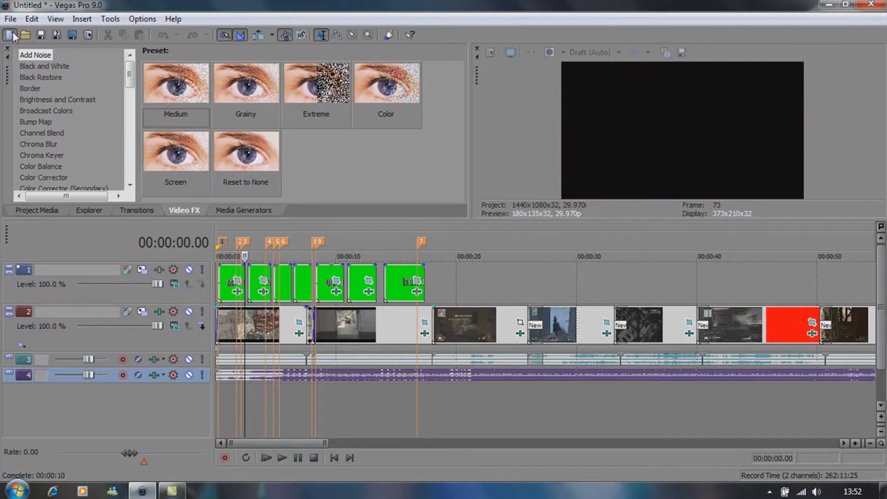
{"action": "left_click_drag", "start_coordinate": [328, 257], "coordinate": [217, 258]}
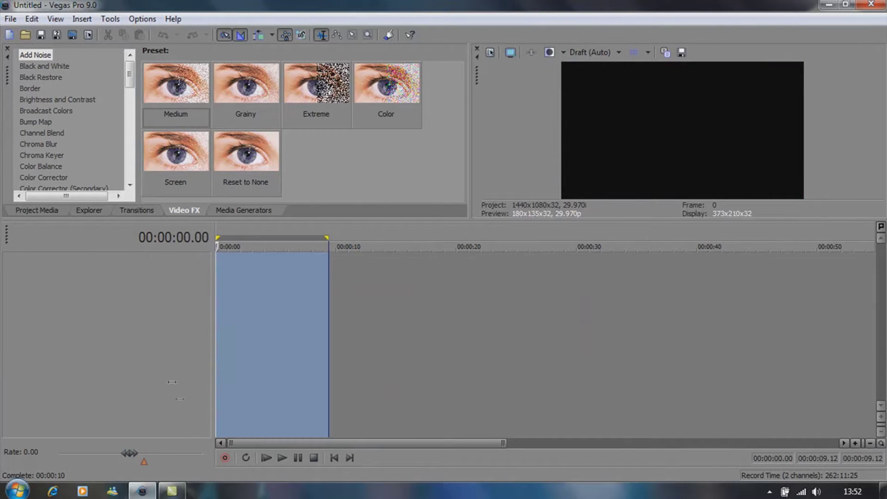
{"action": "left_click", "coordinate": [217, 246]}
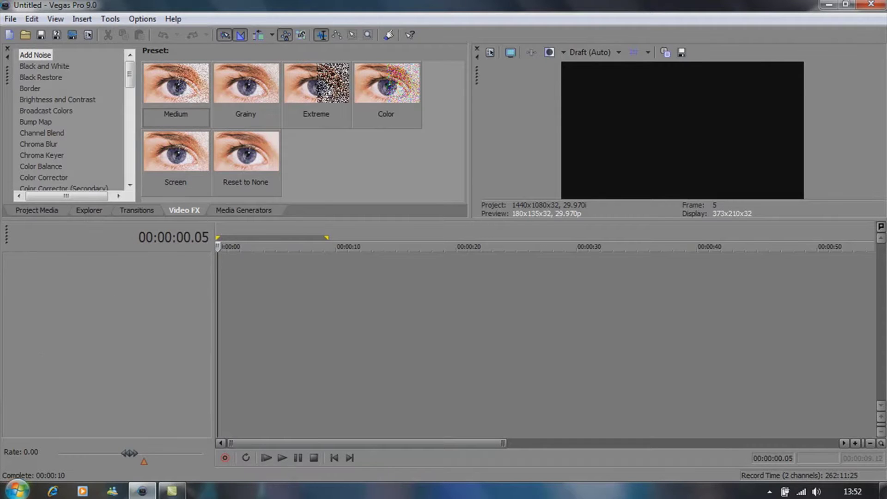
{"action": "left_click", "coordinate": [18, 490]}
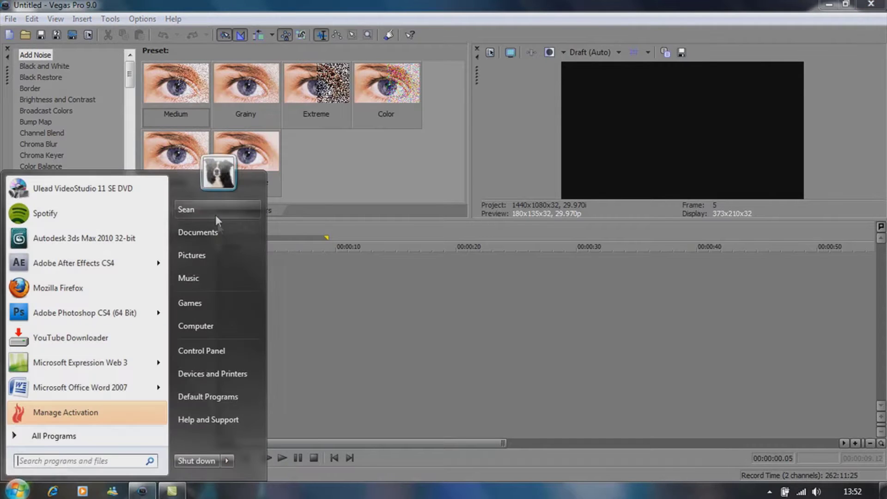
- Drag the Highrise clip from Videos > Cinematics onto the Vegas timeline
{"action": "left_click", "coordinate": [243, 232]}
{"action": "left_click", "coordinate": [352, 257]}
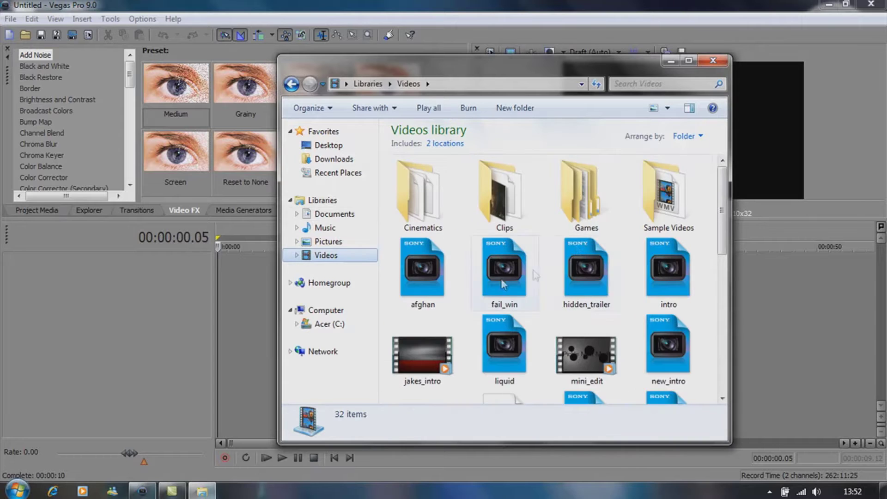
{"action": "double_click", "coordinate": [456, 194]}
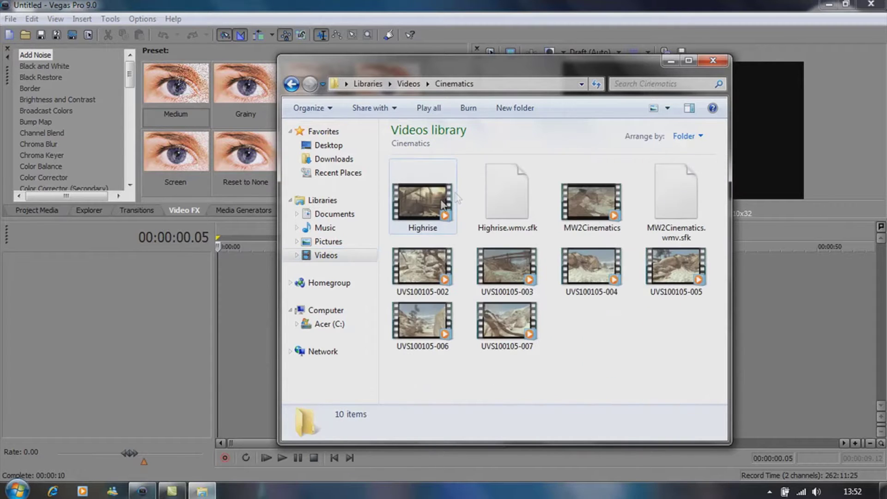
{"action": "left_click", "coordinate": [414, 189]}
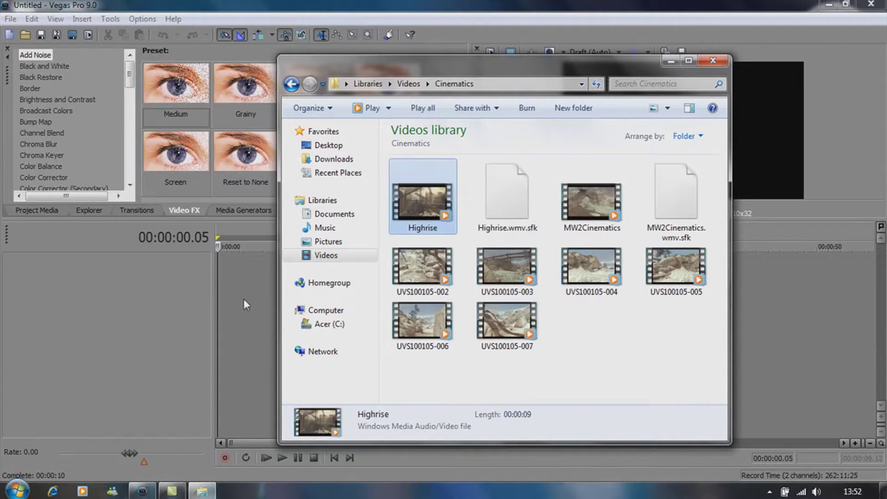
{"action": "left_click_drag", "start_coordinate": [210, 266], "coordinate": [239, 270]}
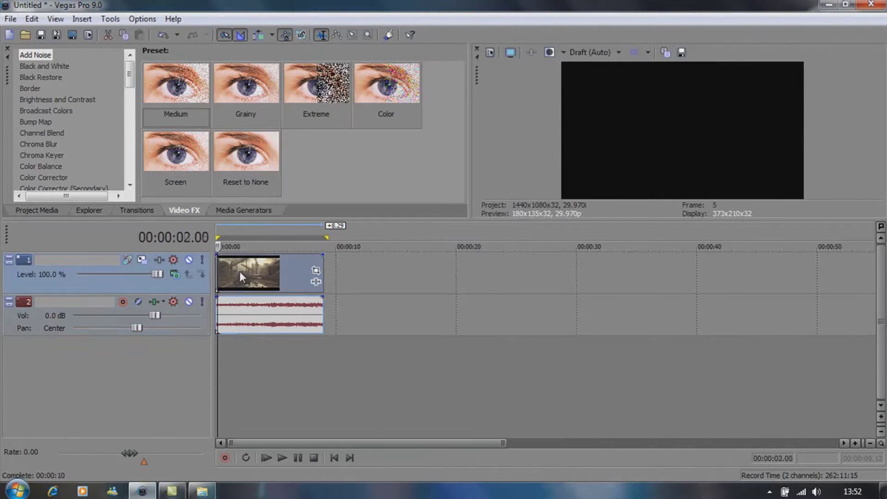
- Turn off Maintain aspect ratio and crop Highrise's top and bottom to a 584.9 height
{"action": "left_click", "coordinate": [316, 270]}
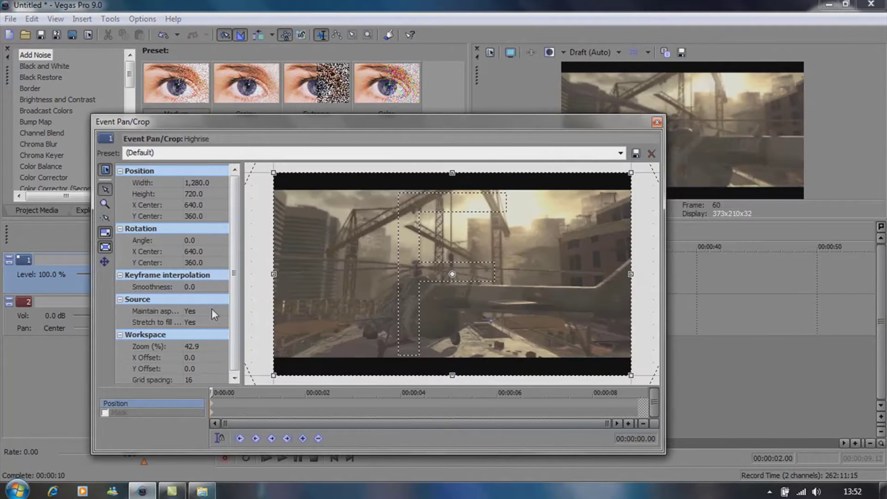
{"action": "left_click", "coordinate": [212, 309]}
{"action": "left_click", "coordinate": [213, 328]}
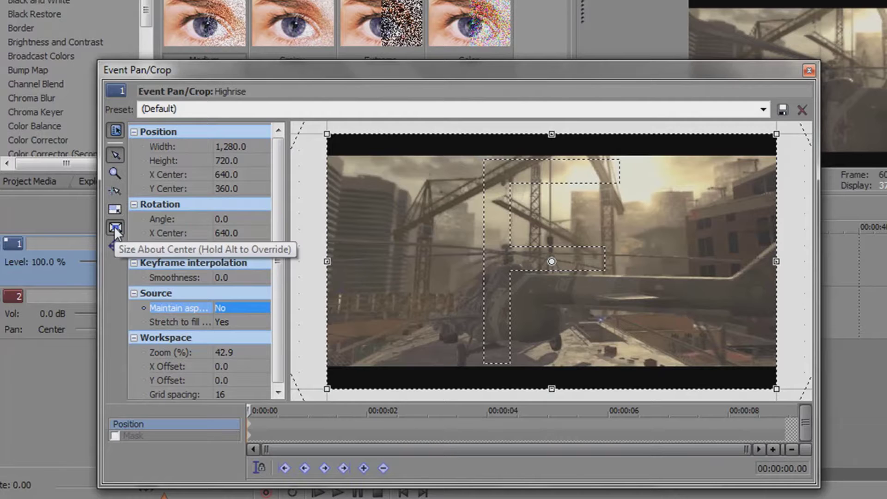
{"action": "left_click_drag", "start_coordinate": [551, 134], "coordinate": [551, 160]}
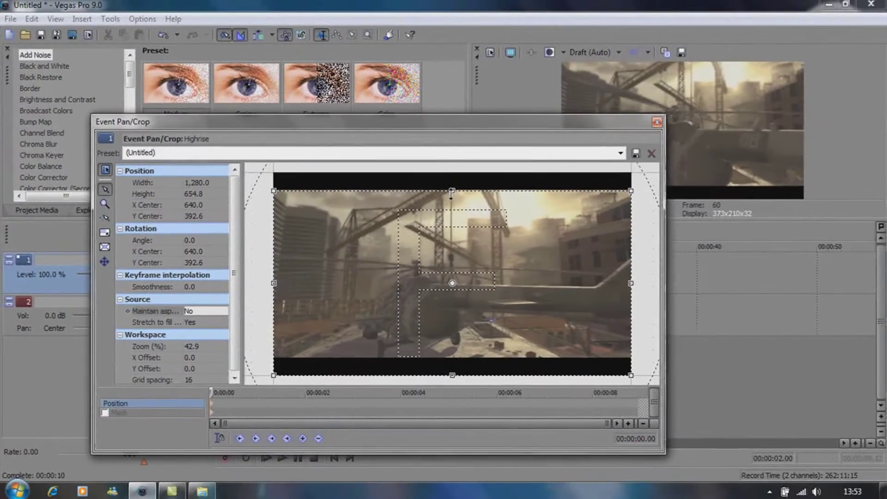
{"action": "left_click_drag", "start_coordinate": [452, 375], "coordinate": [453, 356]}
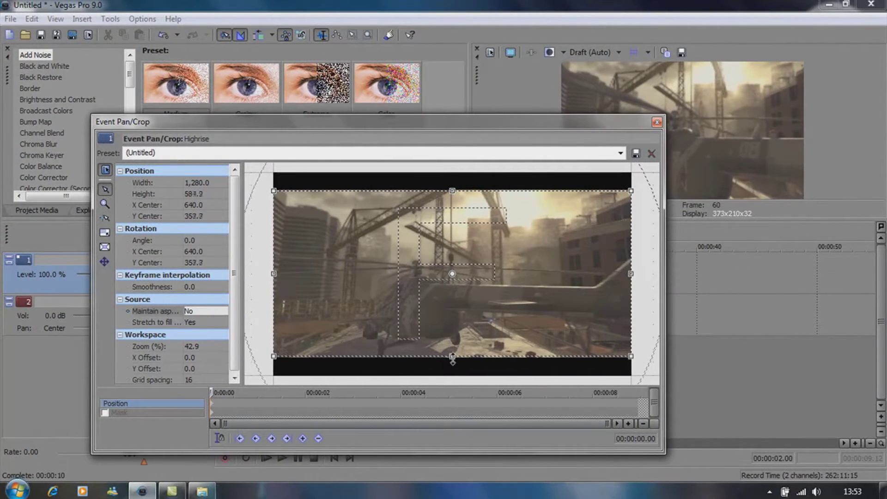
{"action": "left_click", "coordinate": [656, 122]}
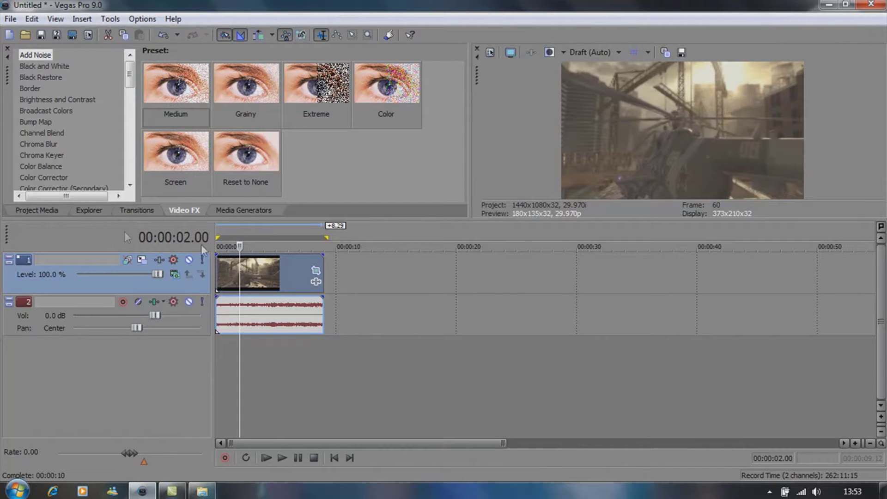
- Insert an empty video track at the top, moving Highrise down to track 2
{"action": "right_click", "coordinate": [341, 264]}
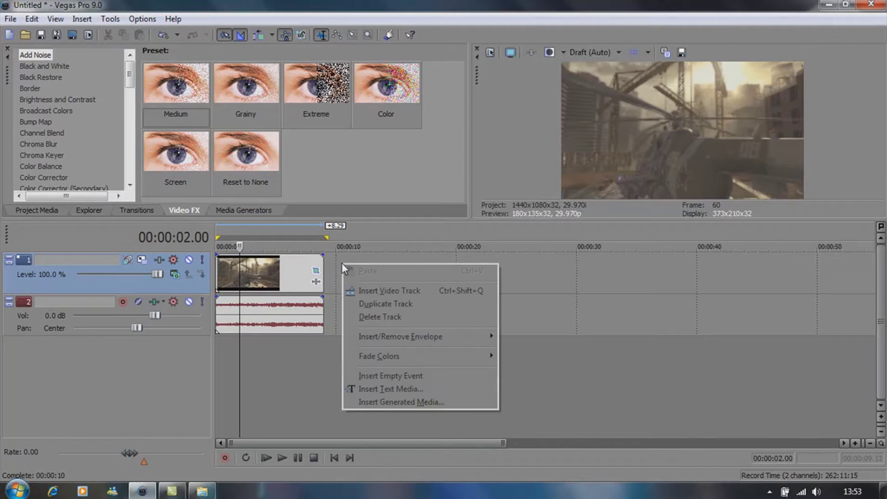
{"action": "left_click", "coordinate": [382, 292]}
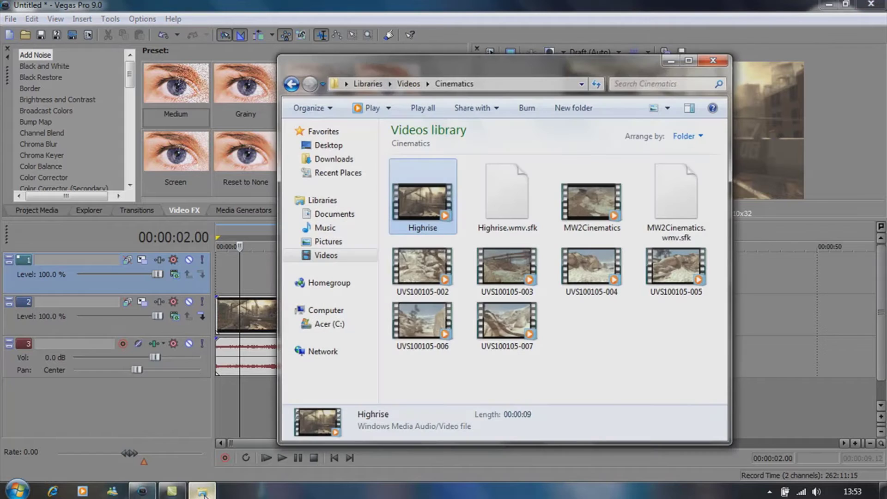
- Drag the 'coming' movie from Documents > 3dsMax > renderoutput onto the top video track
{"action": "left_click", "coordinate": [201, 491]}
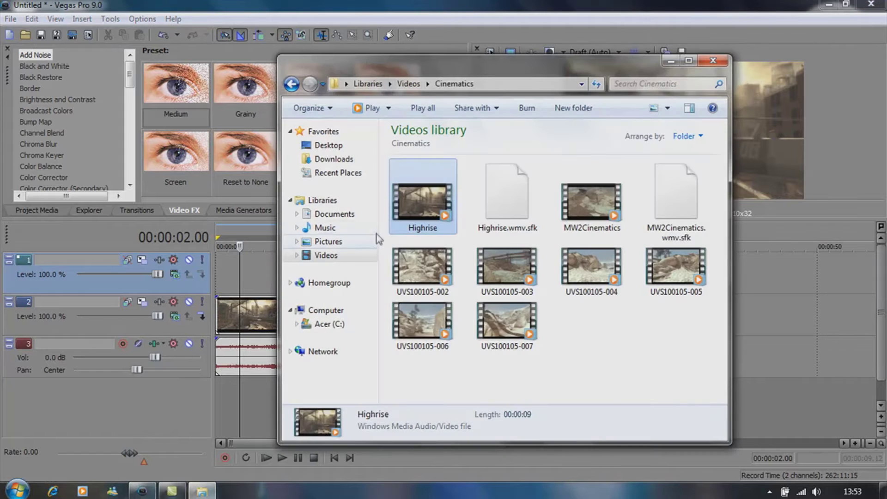
{"action": "left_click", "coordinate": [335, 214]}
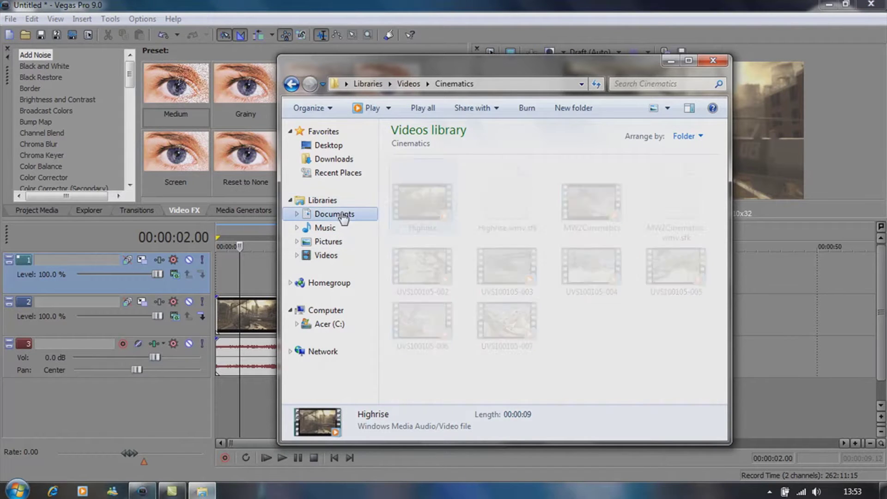
{"action": "double_click", "coordinate": [435, 187]}
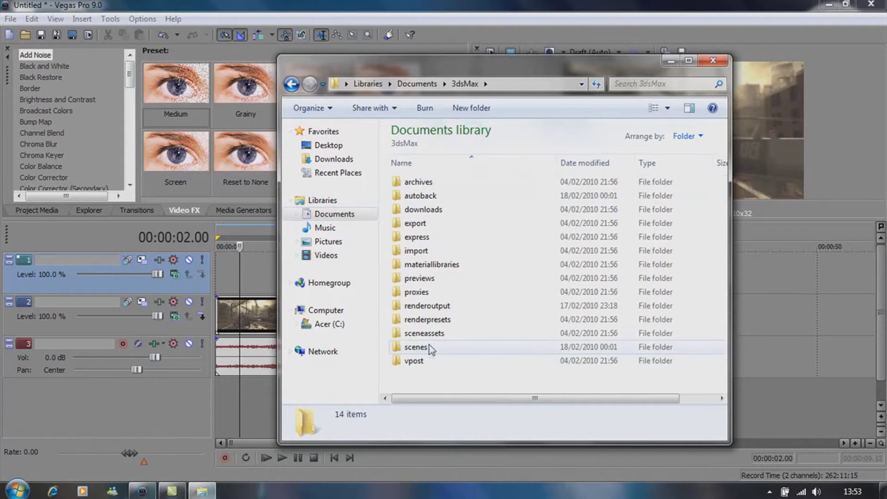
{"action": "double_click", "coordinate": [462, 304]}
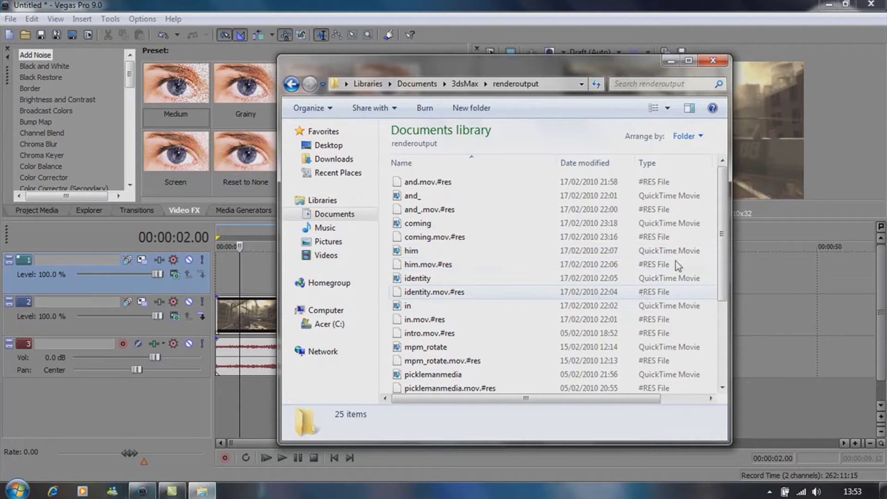
{"action": "left_click_drag", "start_coordinate": [719, 228], "coordinate": [719, 284]}
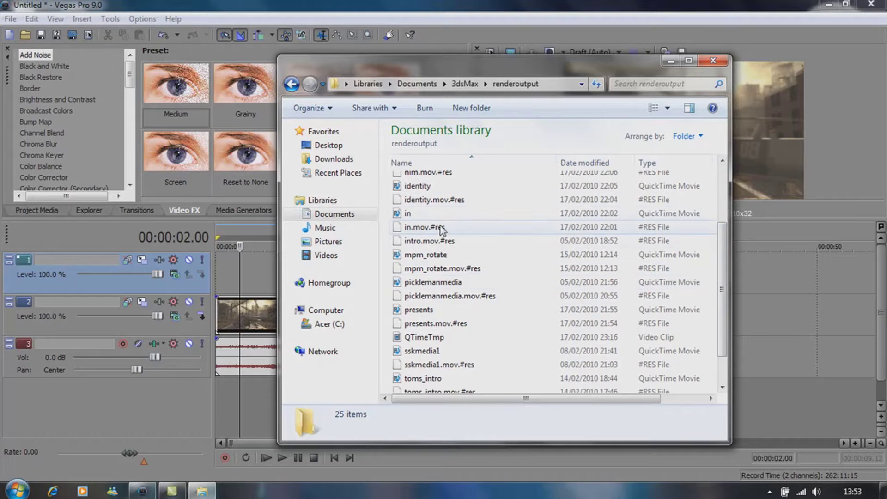
{"action": "mouse_move", "coordinate": [721, 337]}
{"action": "left_mouse_down"}
{"action": "mouse_move", "coordinate": [722, 350]}
{"action": "mouse_move", "coordinate": [724, 272]}
{"action": "left_mouse_up"}
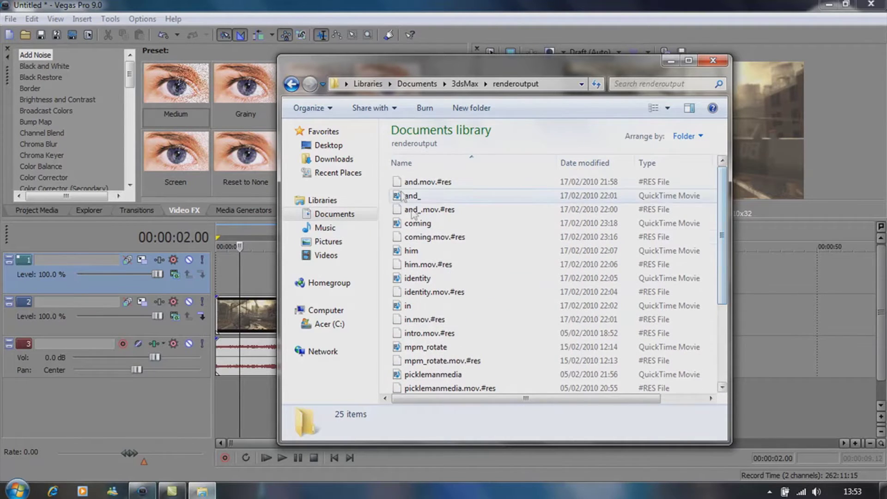
{"action": "left_click_drag", "start_coordinate": [416, 223], "coordinate": [248, 286]}
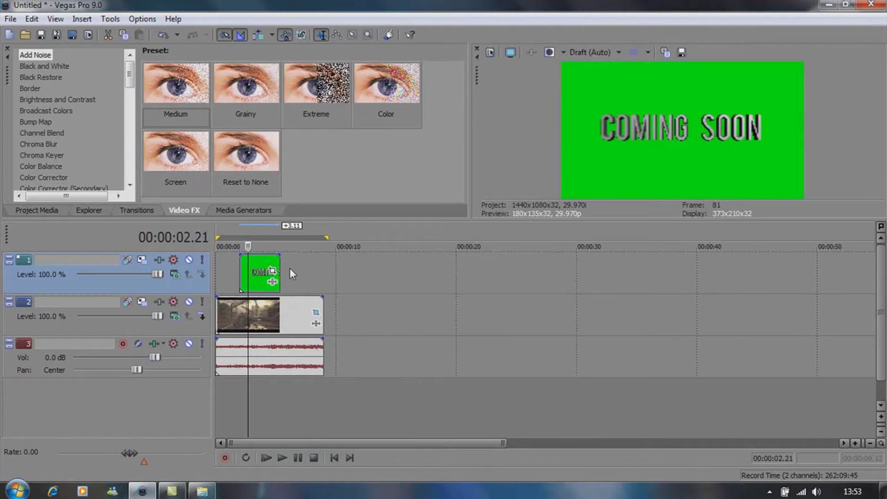
- Set the preview quality to Best (Full)
{"action": "left_click", "coordinate": [580, 52]}
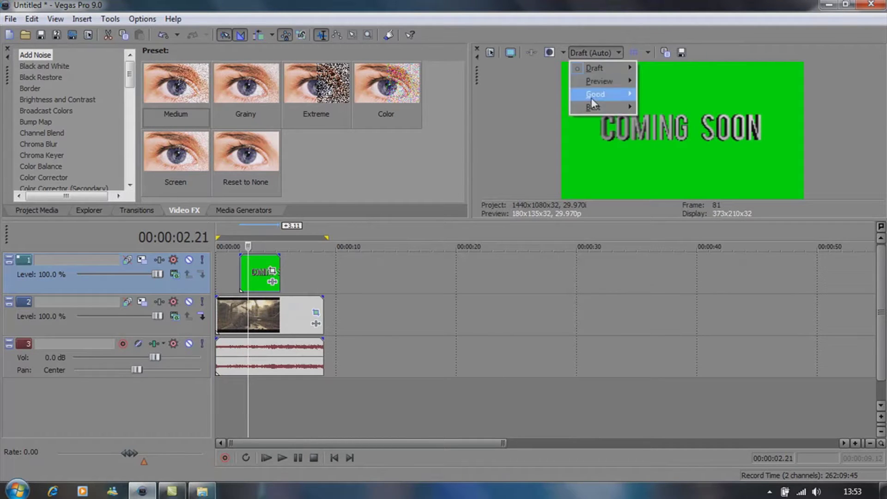
{"action": "mouse_move", "coordinate": [600, 107]}
{"action": "left_click", "coordinate": [683, 114]}
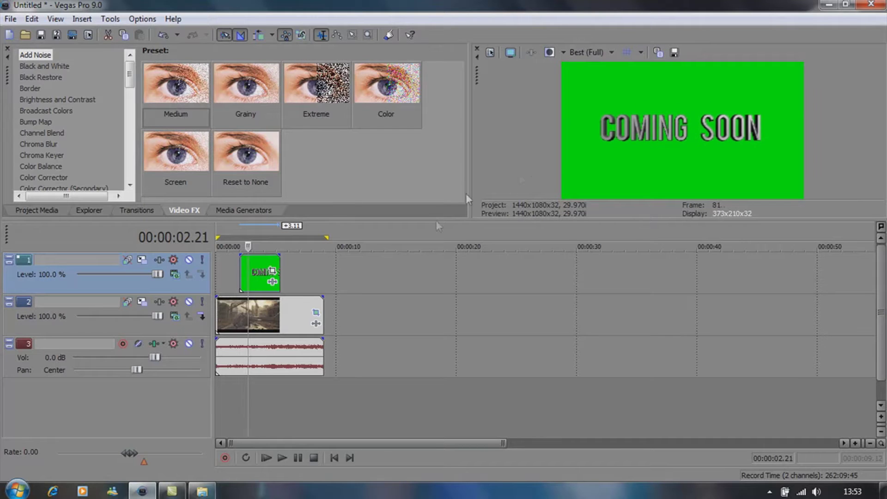
- Apply Chroma Keyer's Green Screen preset to the coming clip with the key green raised to 255
{"action": "left_click", "coordinate": [46, 152]}
{"action": "left_click", "coordinate": [264, 90]}
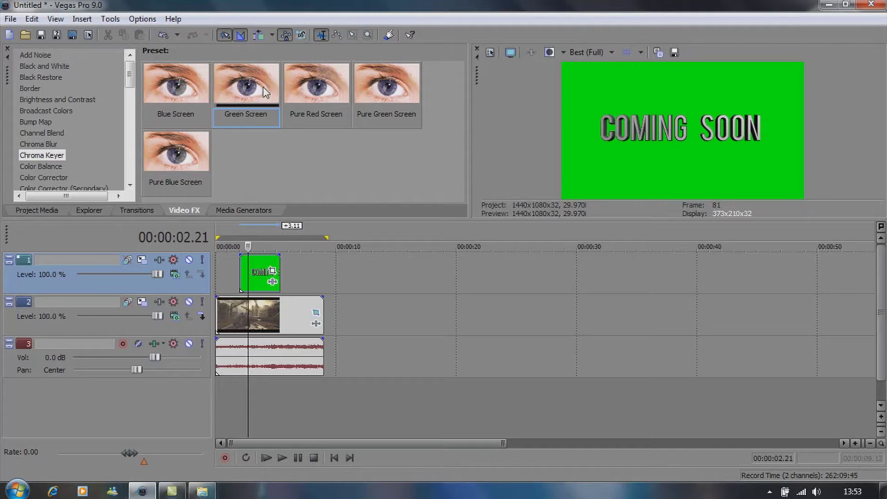
{"action": "left_click_drag", "start_coordinate": [262, 270], "coordinate": [261, 270]}
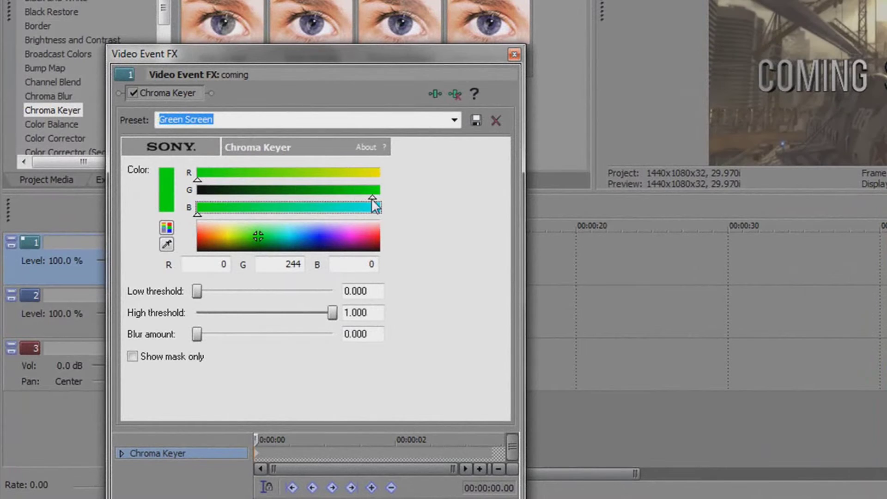
{"action": "left_click_drag", "start_coordinate": [361, 202], "coordinate": [370, 202]}
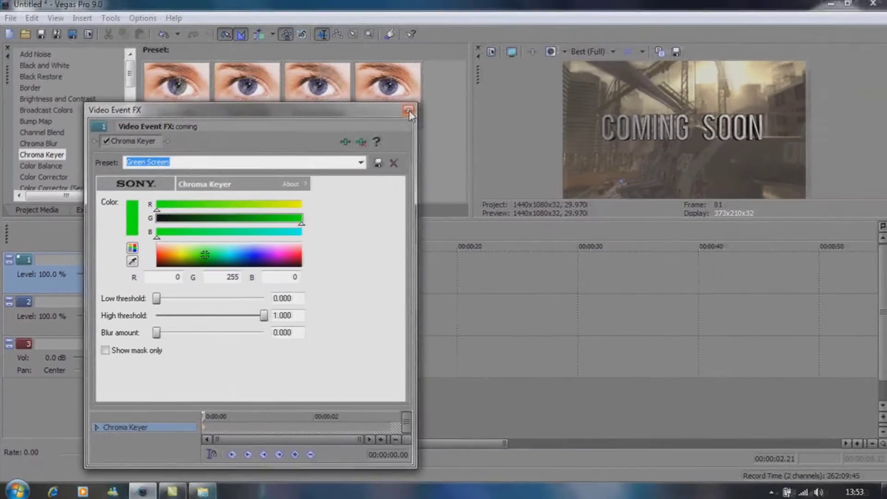
{"action": "left_click", "coordinate": [514, 54]}
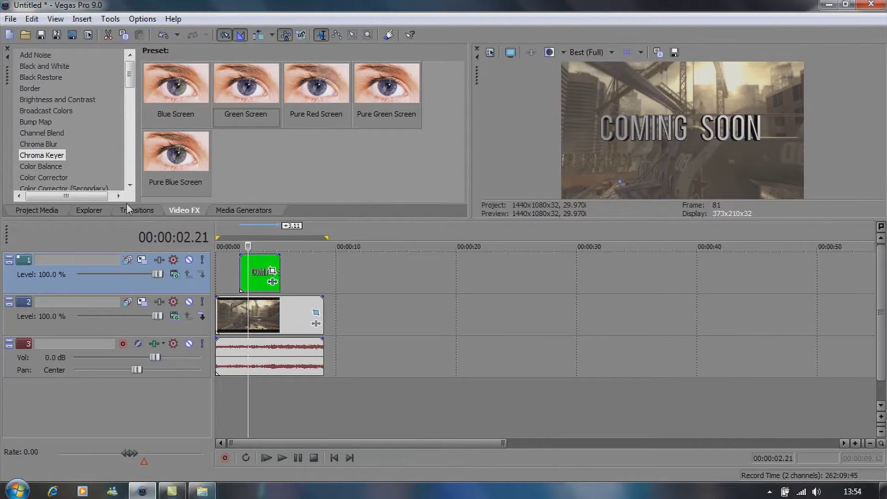
- Apply Linear Blur's Horizontal Light preset to the coming clip, Angle and Amount at 0.000
{"action": "left_click", "coordinate": [133, 171]}
{"action": "left_click", "coordinate": [133, 171]}
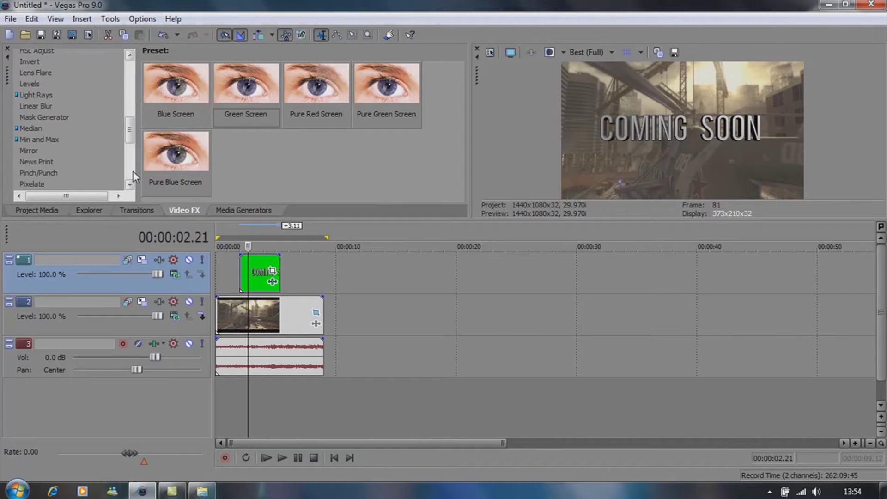
{"action": "left_click", "coordinate": [47, 109]}
{"action": "left_click_drag", "start_coordinate": [176, 86], "coordinate": [253, 262]}
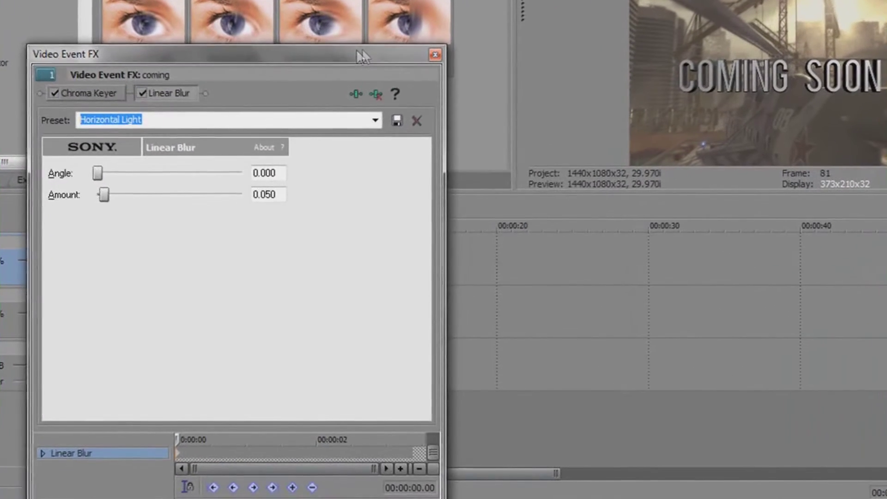
{"action": "left_click_drag", "start_coordinate": [356, 85], "coordinate": [763, 40]}
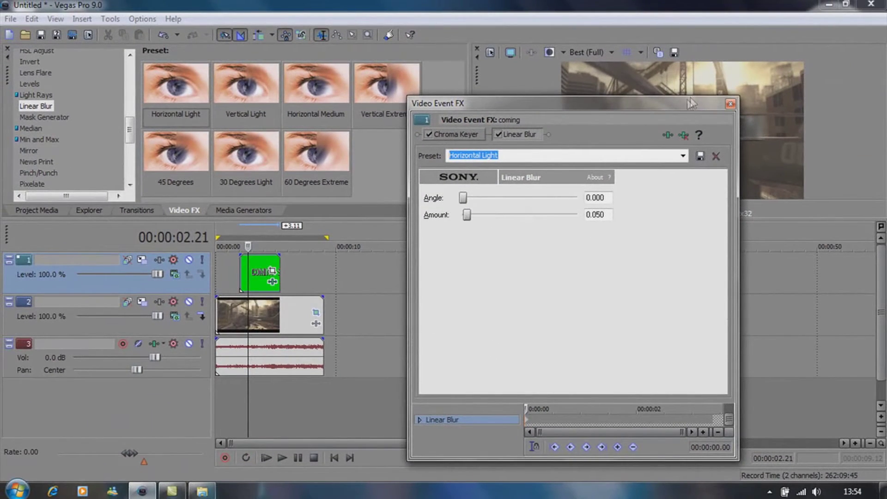
{"action": "left_click", "coordinate": [730, 104]}
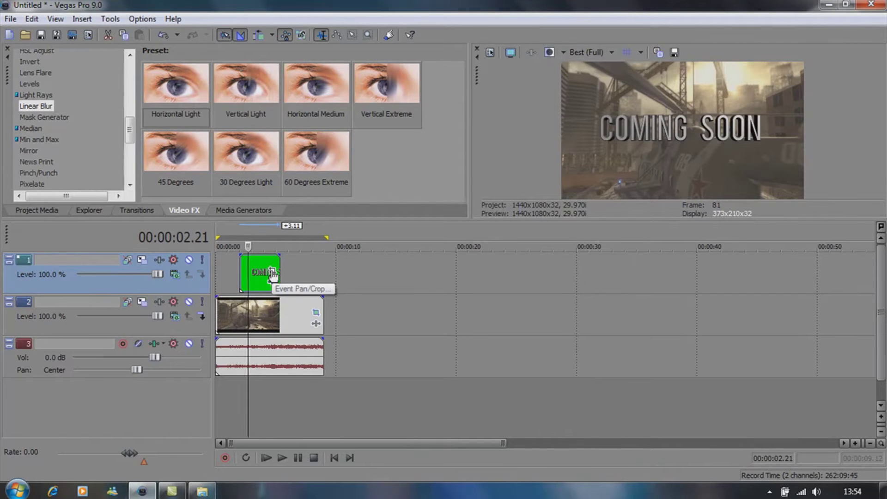
- In the clip's Pan/Crop, push the text off screen for the opening position
{"action": "right_click", "coordinate": [259, 279]}
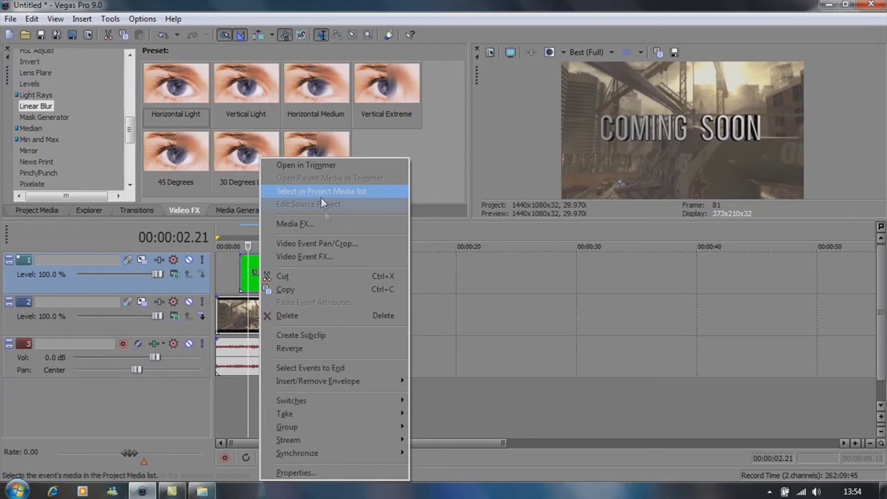
{"action": "left_click", "coordinate": [336, 243]}
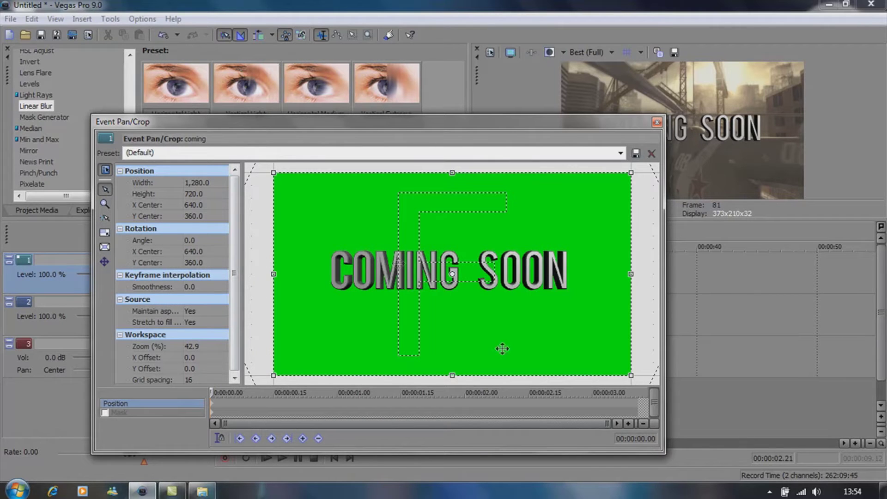
{"action": "left_click_drag", "start_coordinate": [663, 452], "coordinate": [860, 498]}
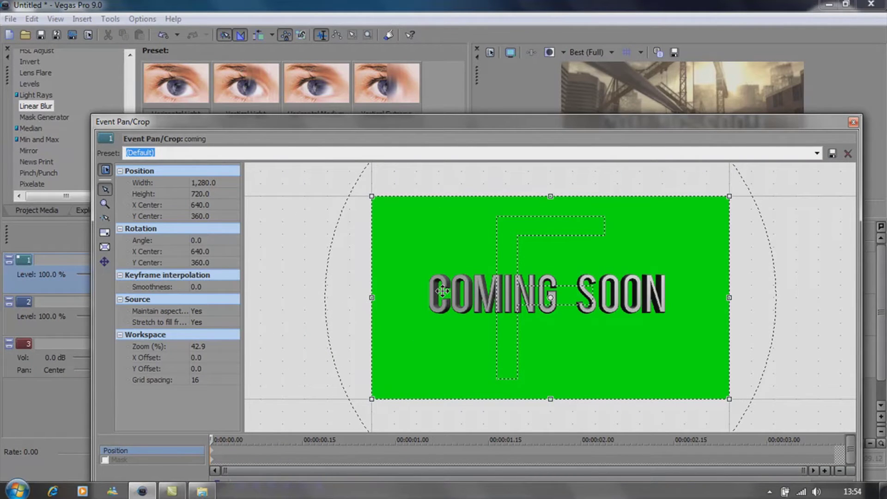
{"action": "left_click_drag", "start_coordinate": [442, 290], "coordinate": [801, 290]}
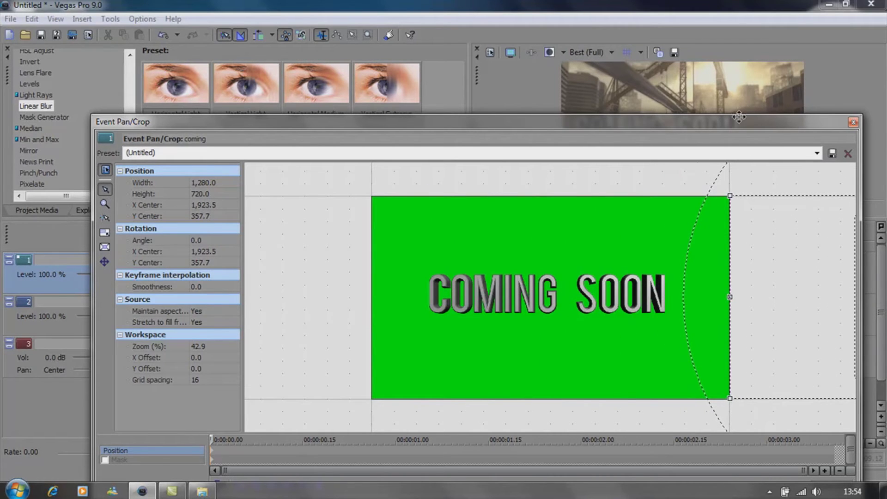
{"action": "left_click_drag", "start_coordinate": [739, 117], "coordinate": [702, 45]}
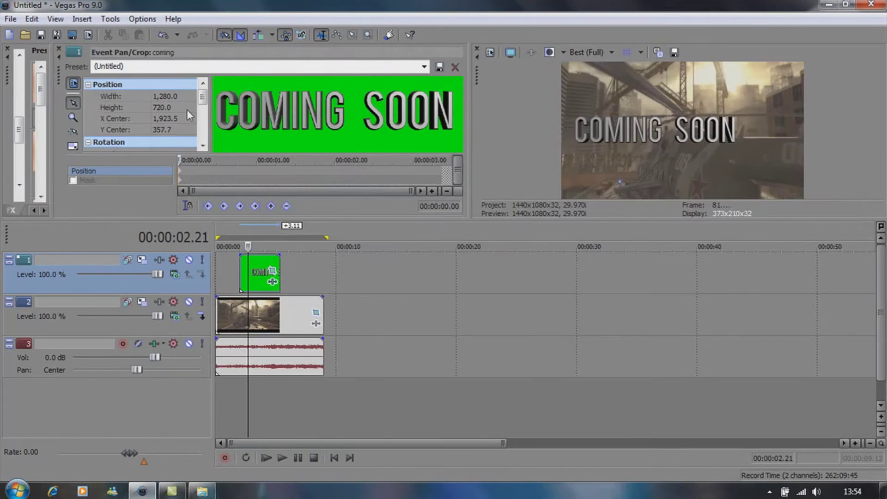
{"action": "left_click_drag", "start_coordinate": [56, 70], "coordinate": [138, 37]}
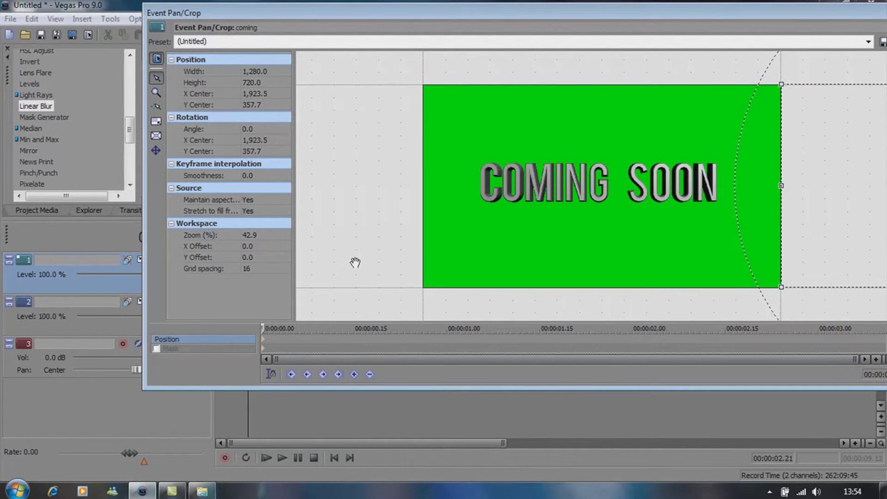
- Keyframe the text sliding in, holding centred past 2.15 s, then exiting at X Center -650.5
{"action": "left_click", "coordinate": [274, 329]}
{"action": "left_click_drag", "start_coordinate": [274, 328], "coordinate": [335, 328]}
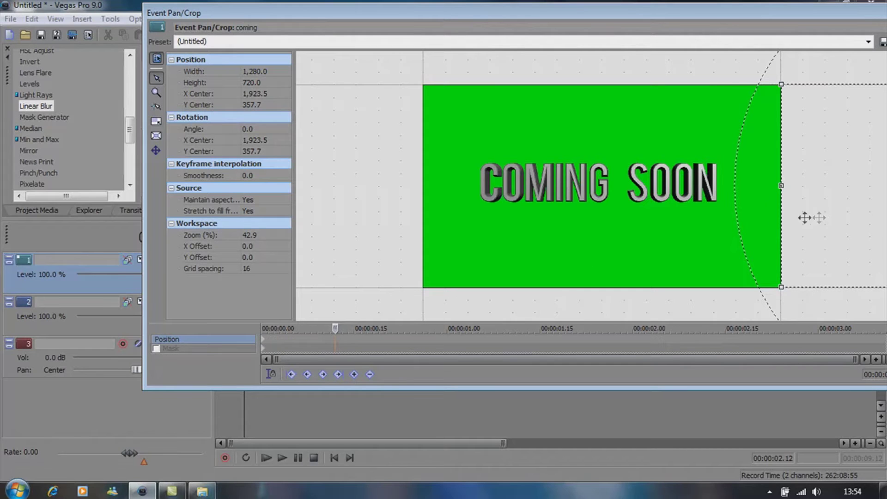
{"action": "left_click_drag", "start_coordinate": [804, 218], "coordinate": [515, 216]}
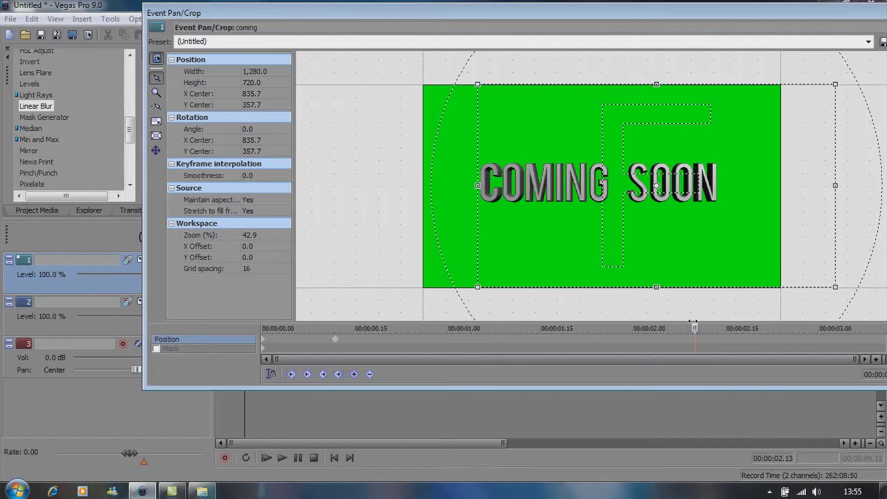
{"action": "left_click_drag", "start_coordinate": [693, 321], "coordinate": [724, 328]}
{"action": "left_click_drag", "start_coordinate": [736, 176], "coordinate": [635, 175]}
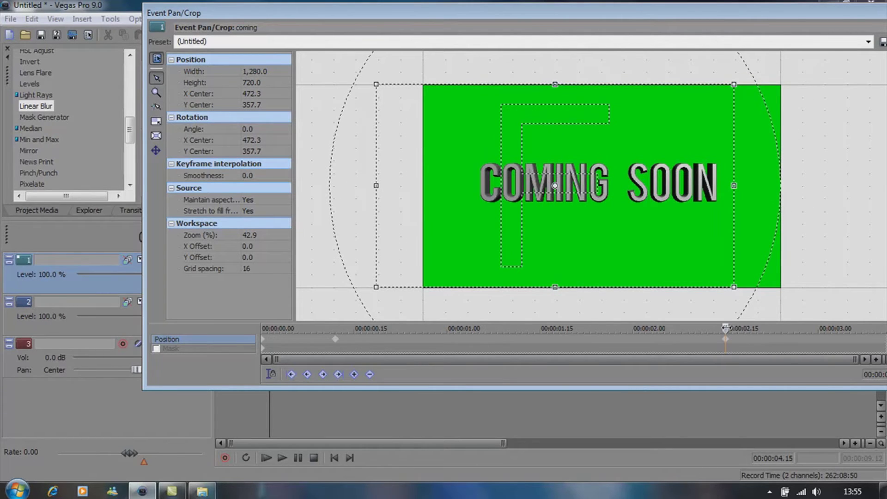
{"action": "left_click_drag", "start_coordinate": [725, 328], "coordinate": [812, 328]}
{"action": "left_click_drag", "start_coordinate": [484, 245], "coordinate": [359, 242]}
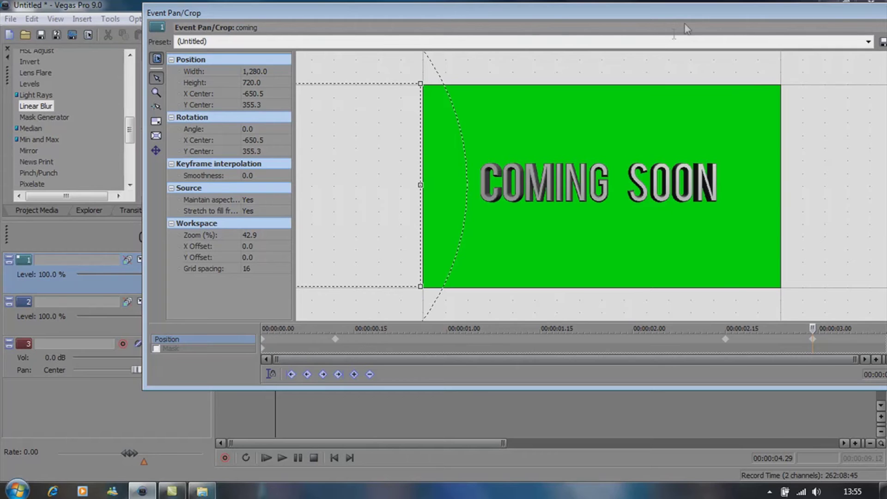
{"action": "left_click_drag", "start_coordinate": [687, 14], "coordinate": [556, 114]}
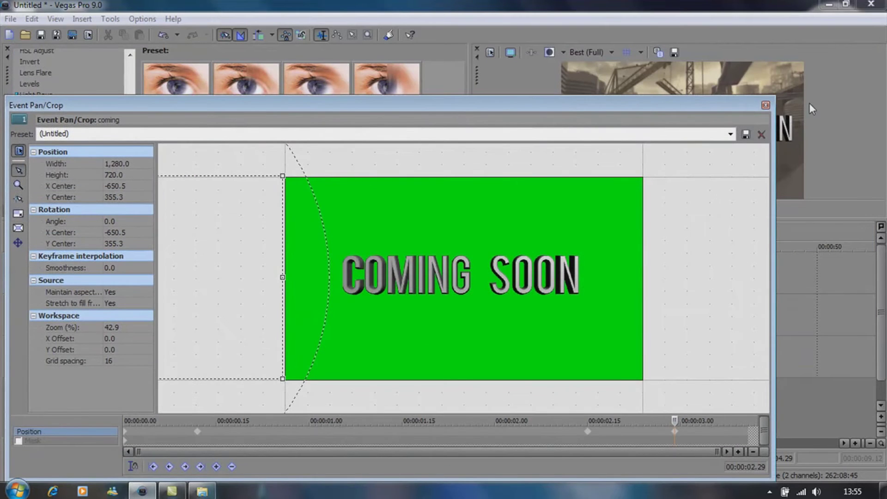
- Play back the slide animation, lowering the preview quality for smoother playback
{"action": "left_click", "coordinate": [765, 104]}
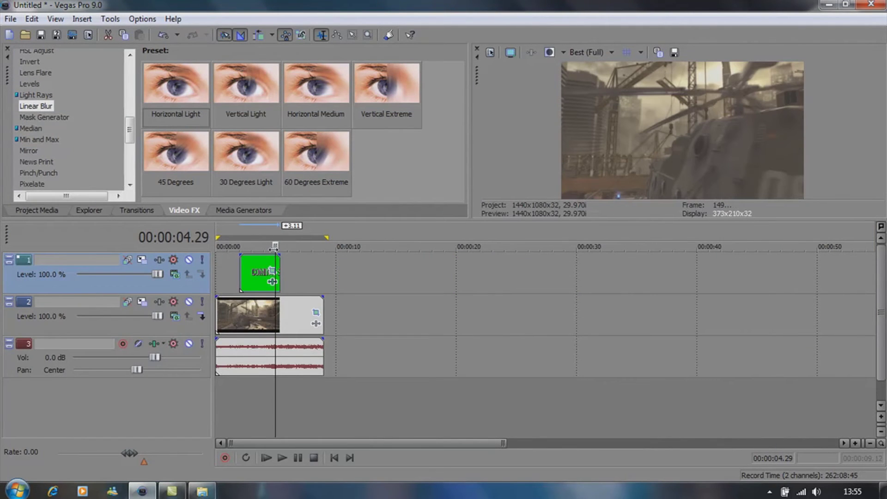
{"action": "key", "text": "space"}
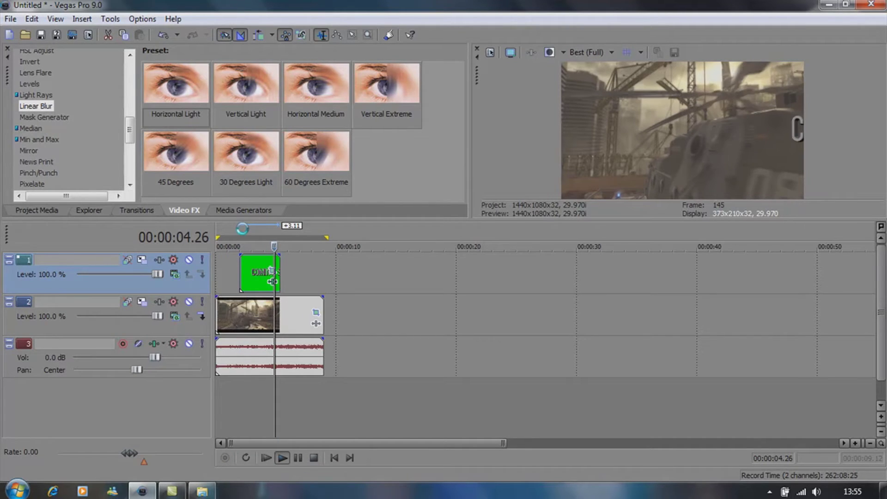
{"action": "key", "text": "space"}
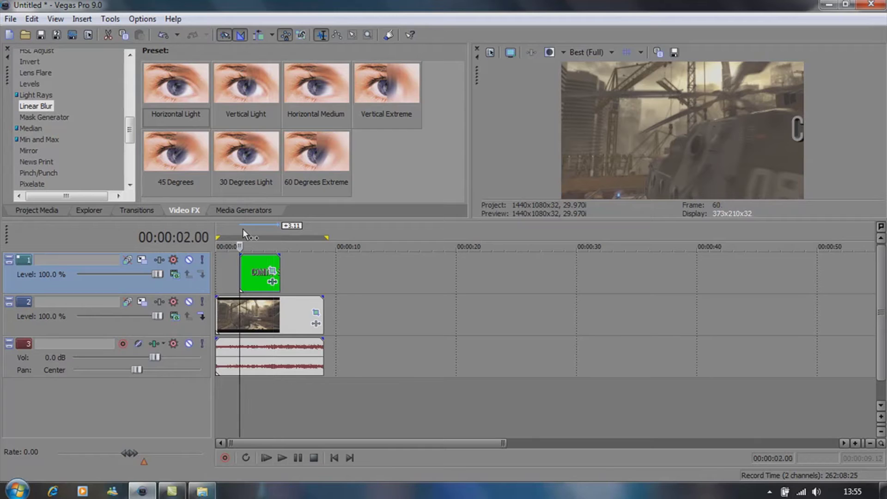
{"action": "left_click", "coordinate": [612, 53]}
{"action": "left_click", "coordinate": [645, 68]}
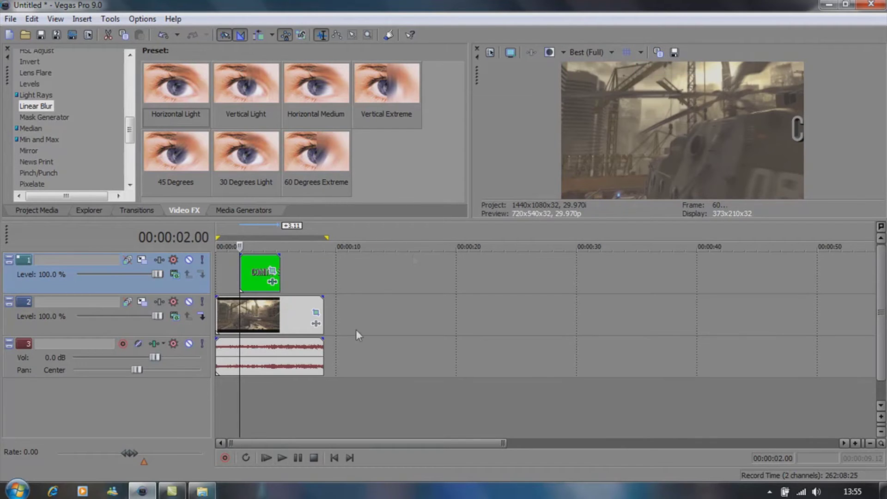
{"action": "left_click", "coordinate": [280, 461]}
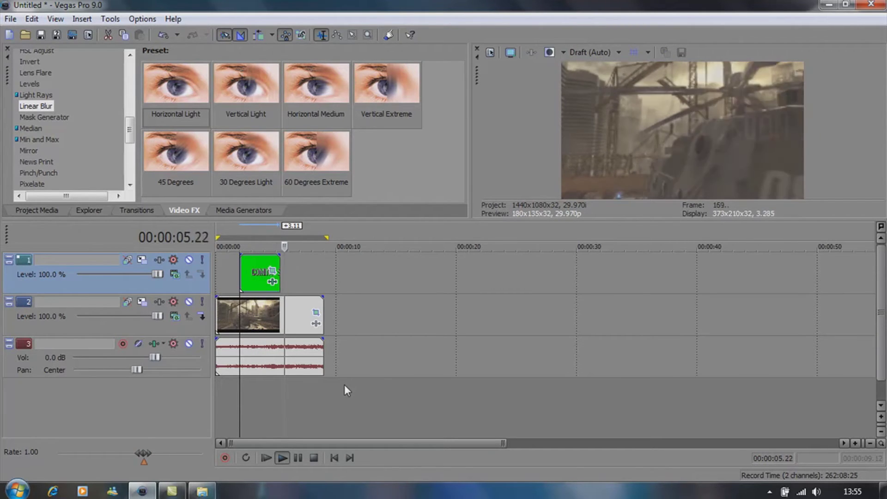
{"action": "left_click", "coordinate": [298, 457]}
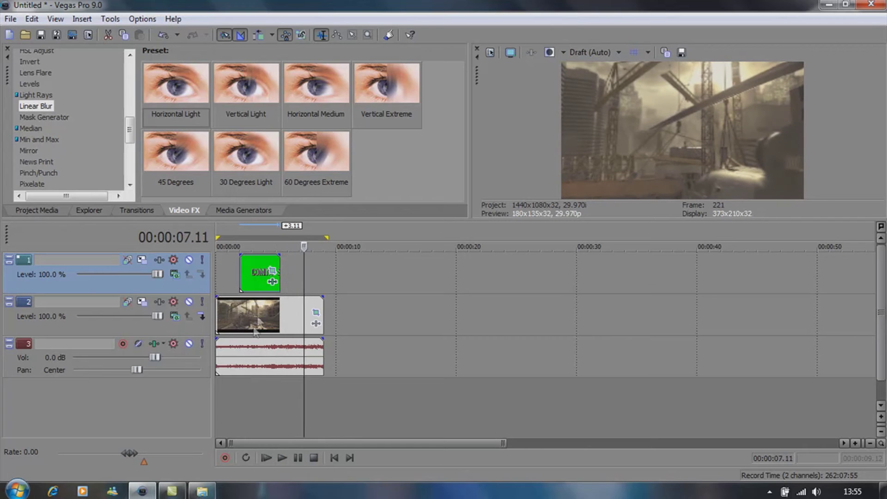
- Replay the animation from the text clip's start, then add the Horizontal Light linear blur
{"action": "left_click", "coordinate": [237, 229]}
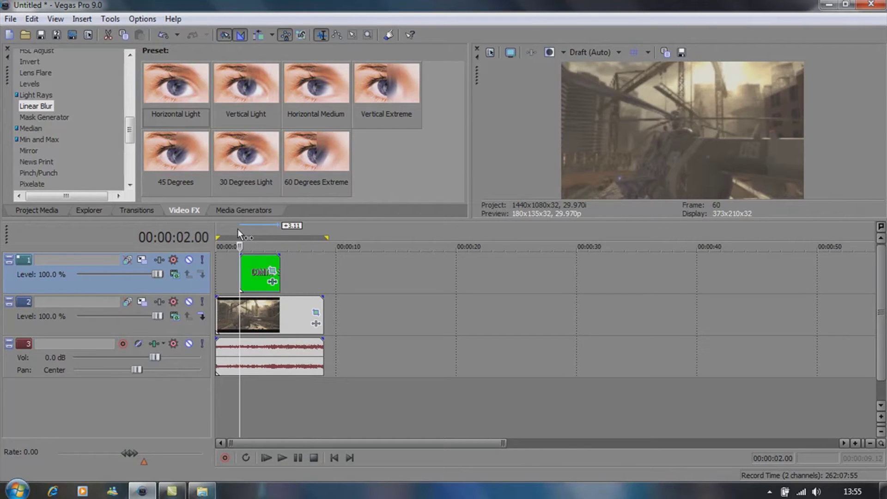
{"action": "key", "text": "space"}
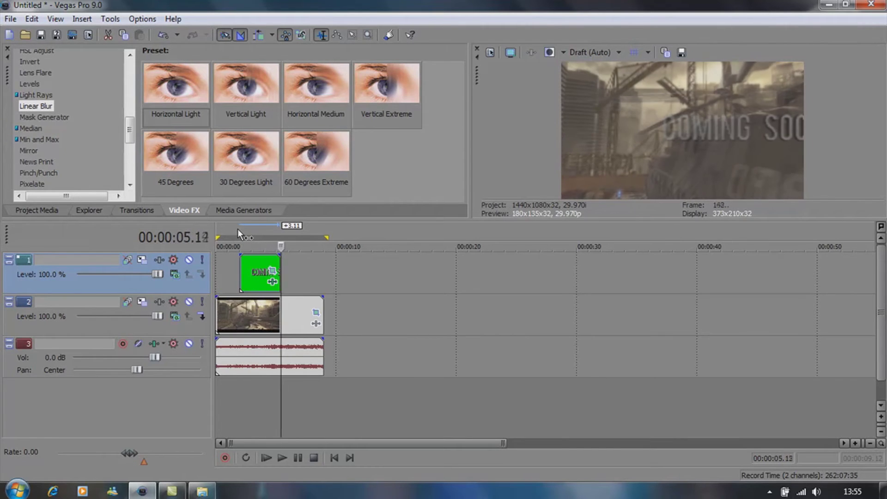
{"action": "key", "text": "space"}
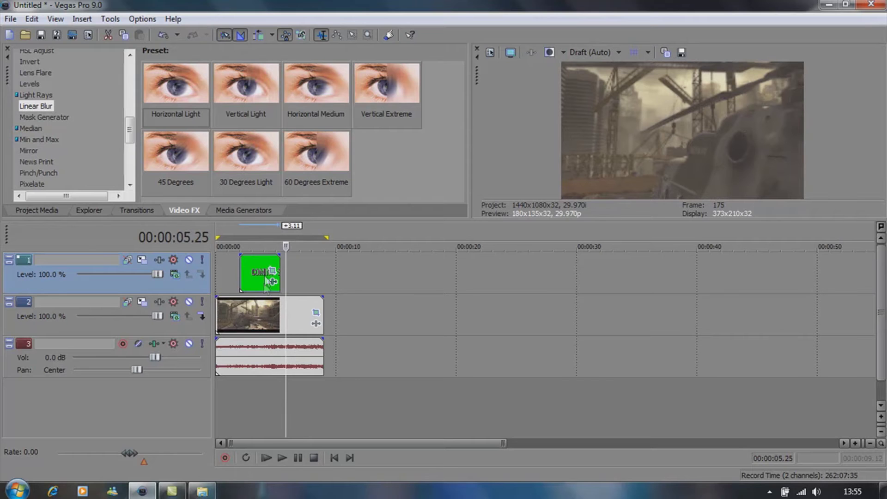
{"action": "left_click_drag", "start_coordinate": [266, 281], "coordinate": [268, 280]}
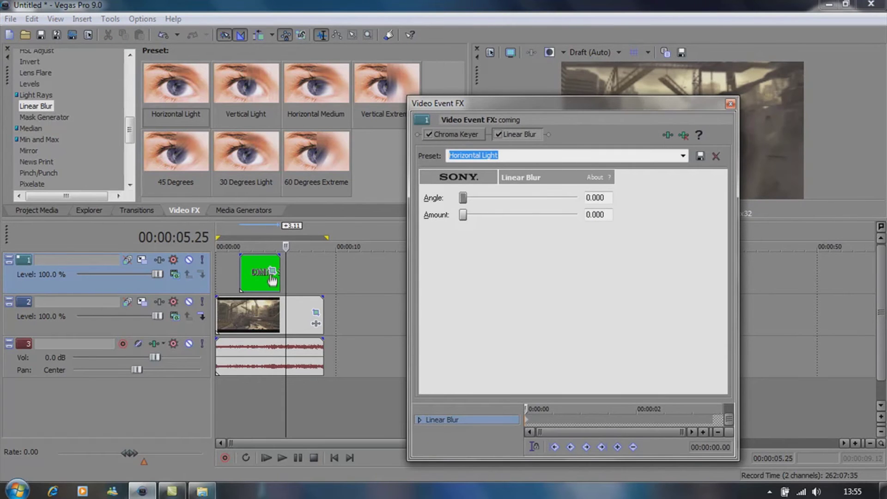
- Add markers 1 and 2 at the text clip's two Pan/Crop position keyframes, the second at 04.15
{"action": "left_click", "coordinate": [272, 272]}
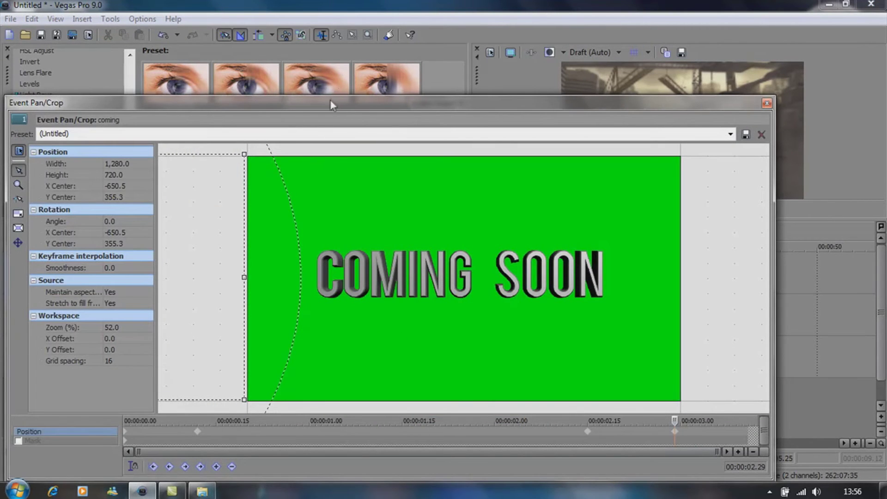
{"action": "left_click_drag", "start_coordinate": [329, 105], "coordinate": [524, 112]}
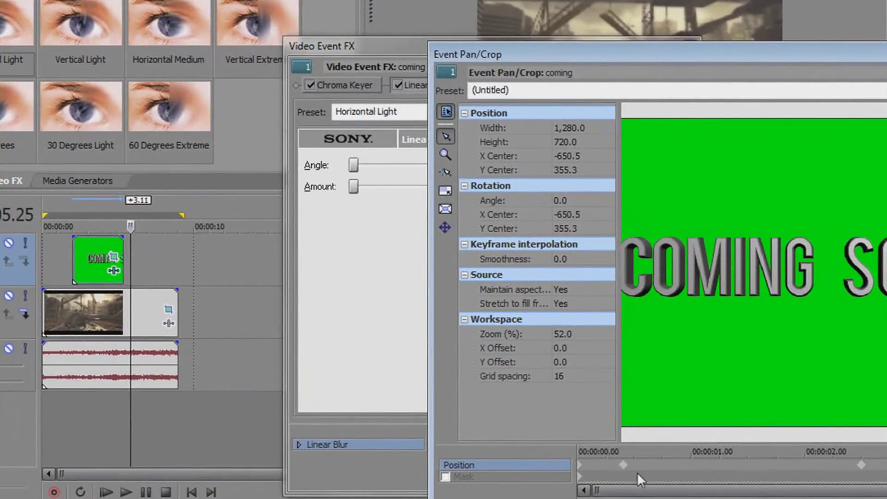
{"action": "left_click", "coordinate": [623, 465]}
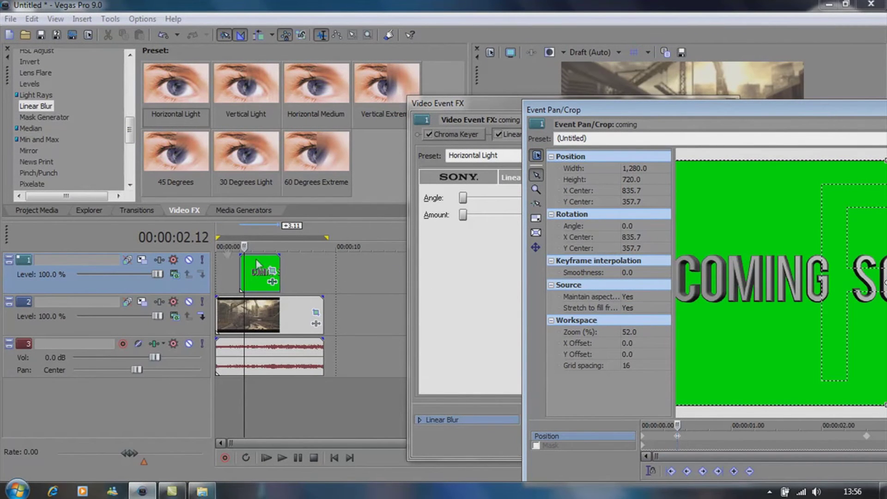
{"action": "key", "text": "m"}
{"action": "left_click_drag", "start_coordinate": [754, 102], "coordinate": [566, 123]}
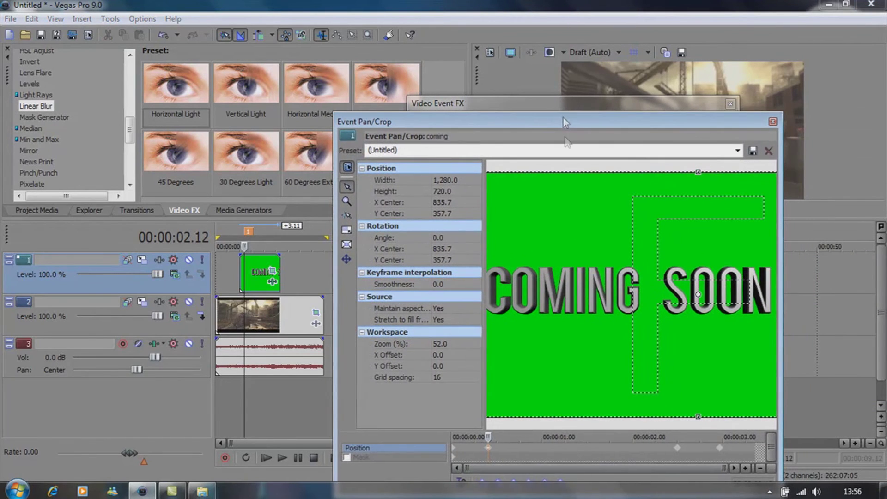
{"action": "left_click", "coordinate": [678, 450]}
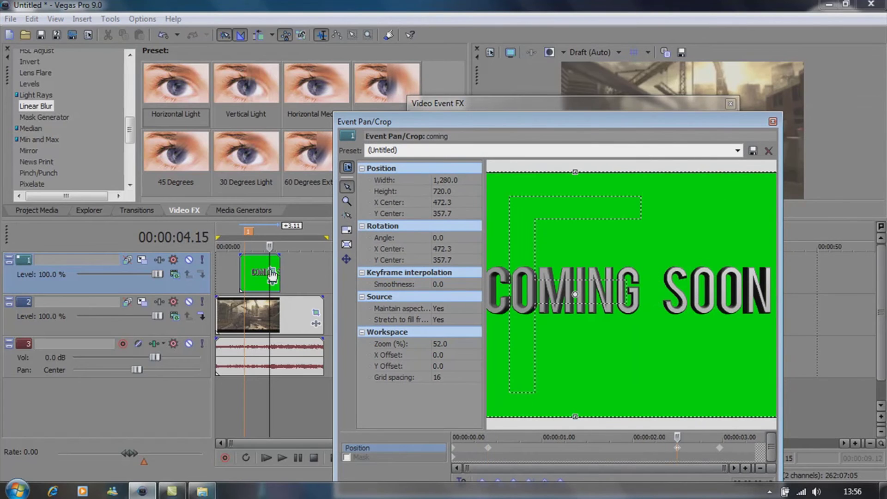
{"action": "left_click", "coordinate": [269, 245]}
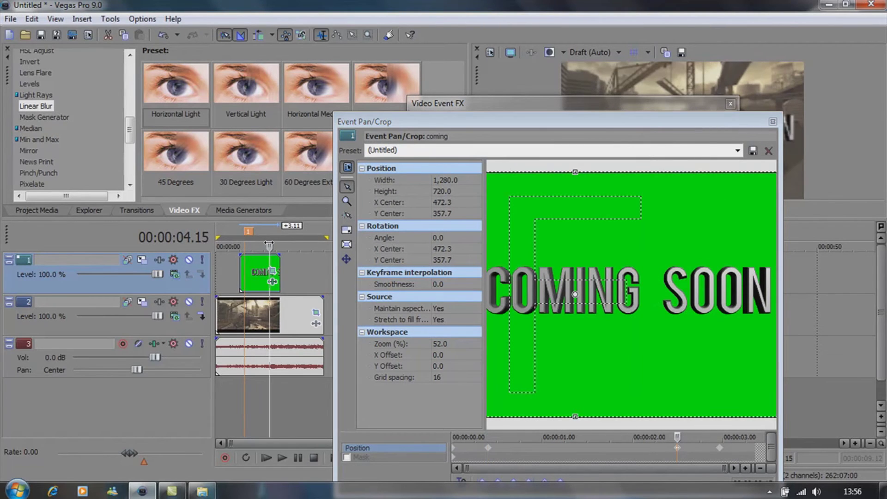
{"action": "key", "text": "m"}
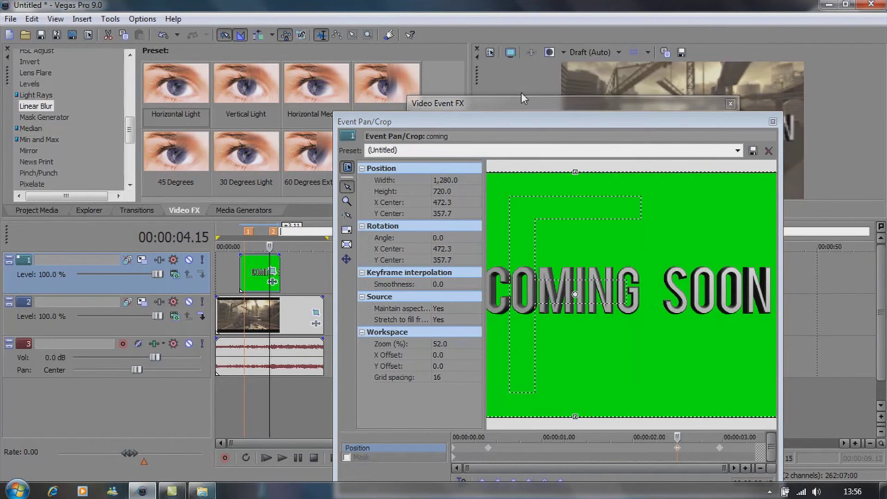
{"action": "left_click", "coordinate": [772, 121]}
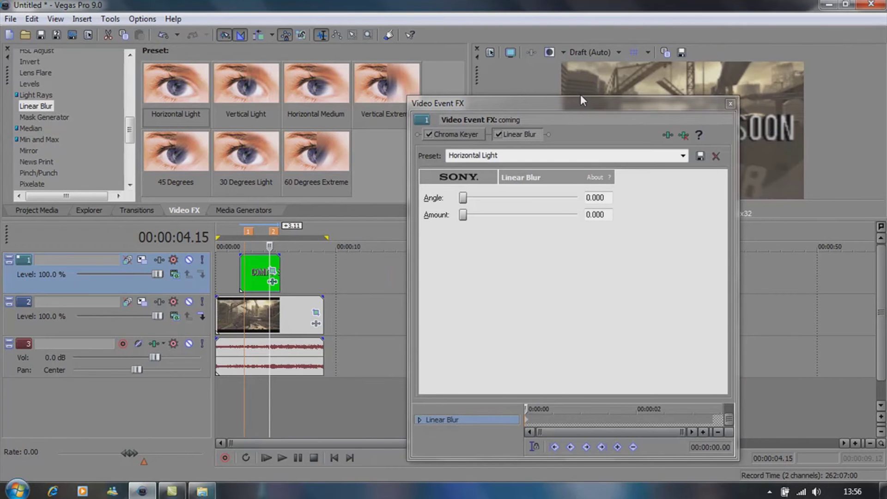
- At the start of the text clip (00:00:00.00), set the Linear Blur Amount to 0.733
{"action": "left_click_drag", "start_coordinate": [582, 100], "coordinate": [584, 10]}
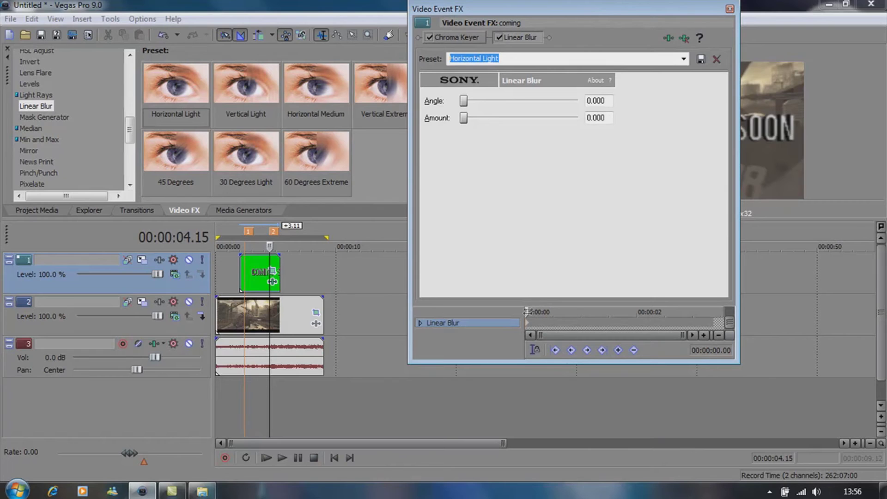
{"action": "left_click", "coordinate": [530, 325]}
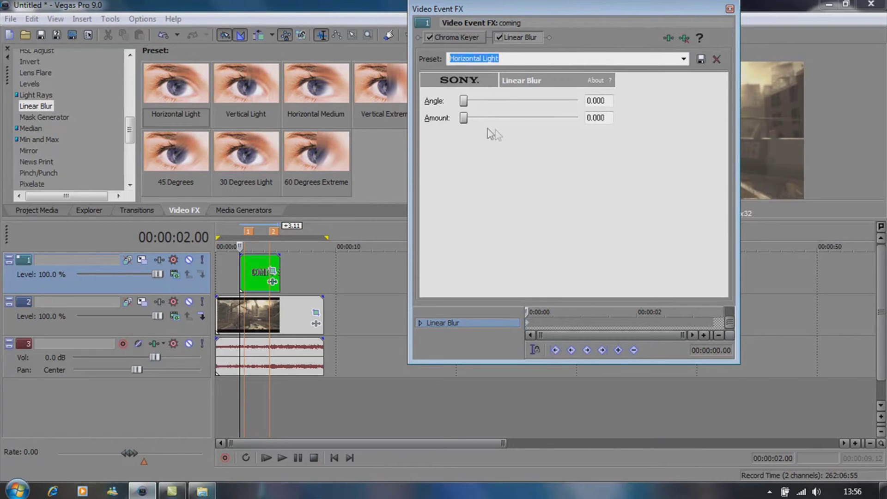
{"action": "left_click_drag", "start_coordinate": [490, 125], "coordinate": [550, 131]}
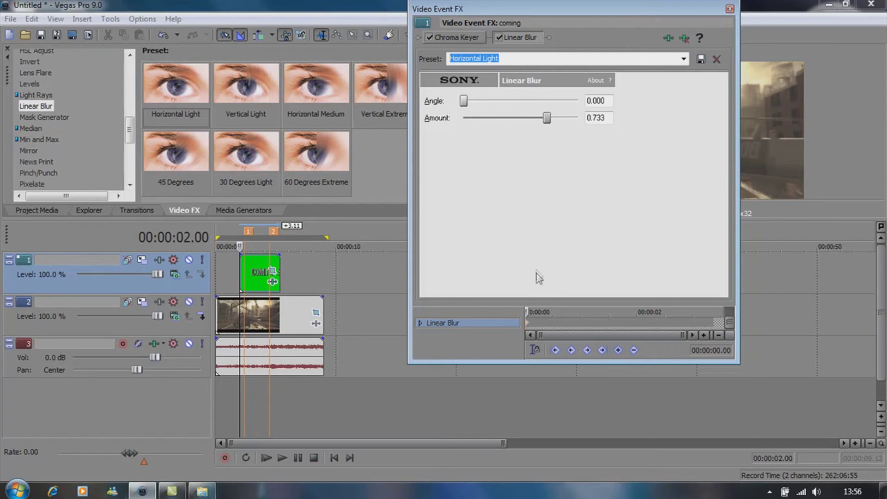
- Twelve frames in (00:00:00.12), drop the Linear Blur Amount to 0.000
{"action": "left_click_drag", "start_coordinate": [537, 313], "coordinate": [546, 313]}
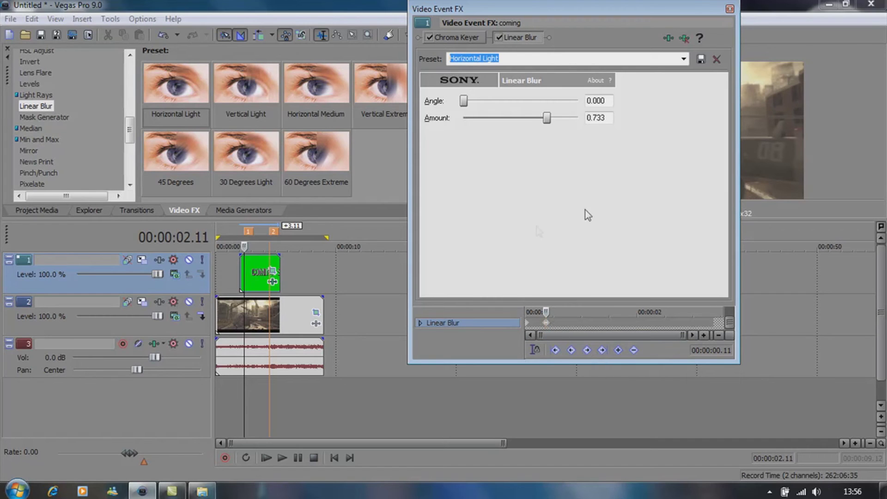
{"action": "left_click_drag", "start_coordinate": [549, 121], "coordinate": [505, 121]}
{"action": "left_click", "coordinate": [547, 311]}
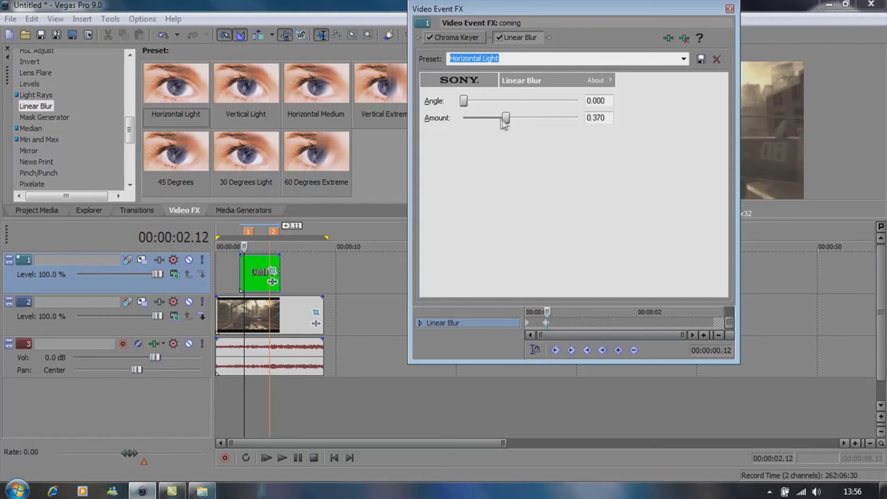
{"action": "left_click_drag", "start_coordinate": [505, 118], "coordinate": [463, 118]}
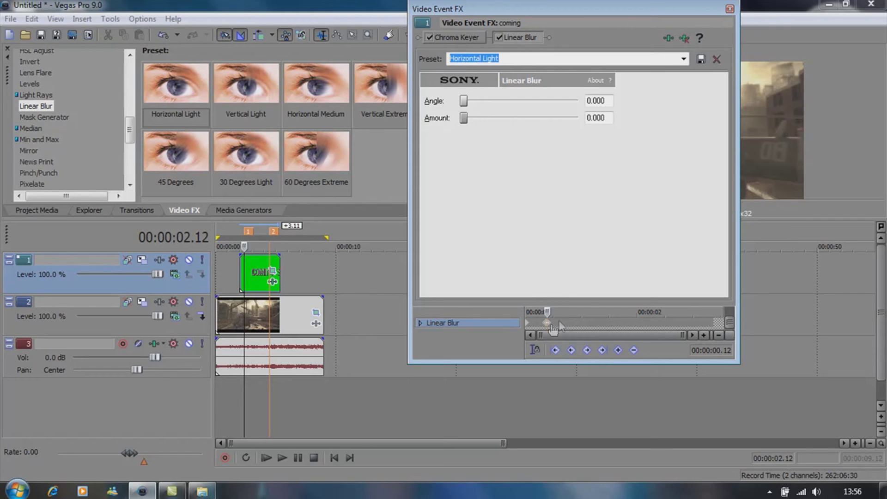
- Add a Linear Blur keyframe at 00:00:02.13 to hold the Amount at 0.000
{"action": "left_click_drag", "start_coordinate": [547, 311], "coordinate": [663, 316]}
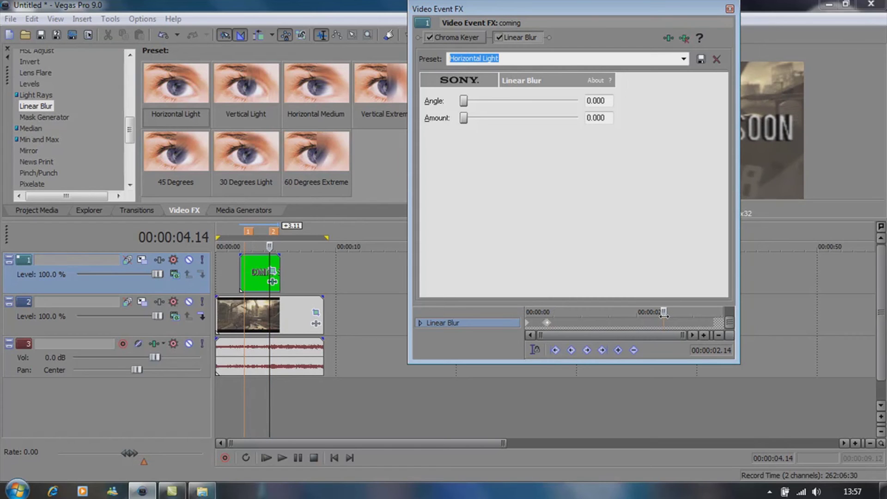
{"action": "left_click_drag", "start_coordinate": [664, 316], "coordinate": [663, 316]}
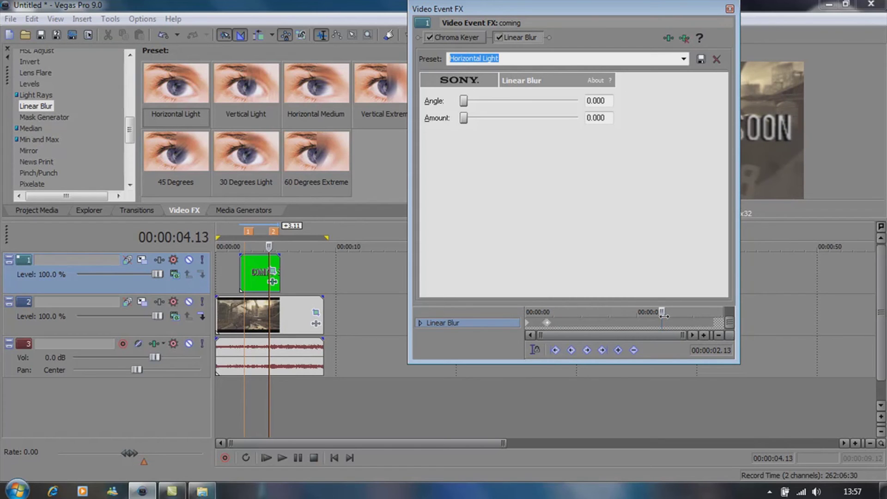
{"action": "left_click", "coordinate": [618, 350]}
- Ramp the blur Amount up from 02.14 to about 1.000 near the clip end (03.11)
{"action": "key", "text": "Right"}
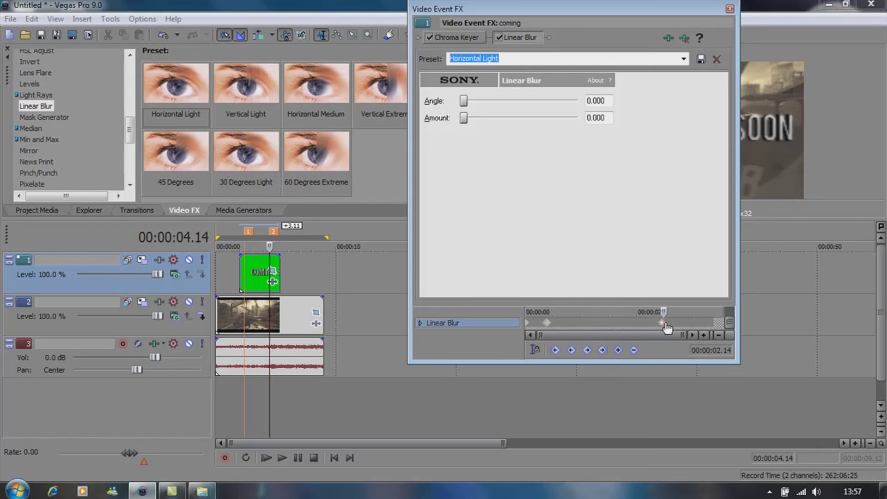
{"action": "left_click_drag", "start_coordinate": [463, 118], "coordinate": [510, 119]}
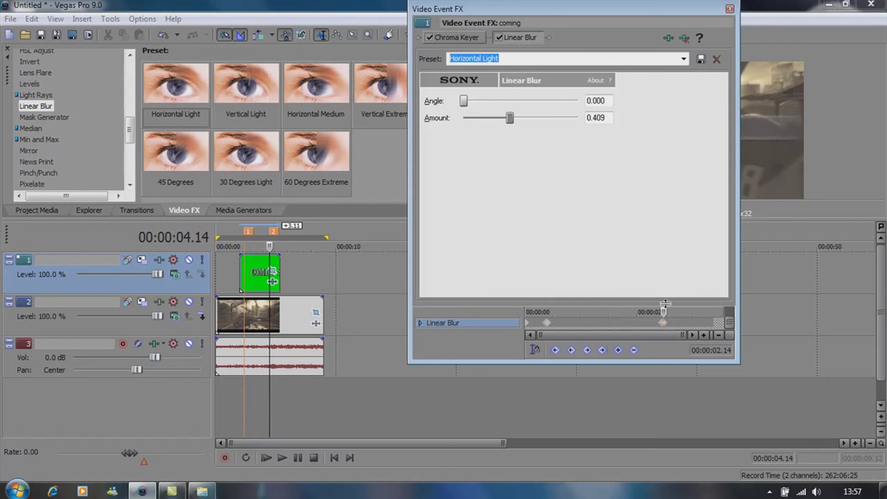
{"action": "left_click_drag", "start_coordinate": [663, 312], "coordinate": [723, 312]}
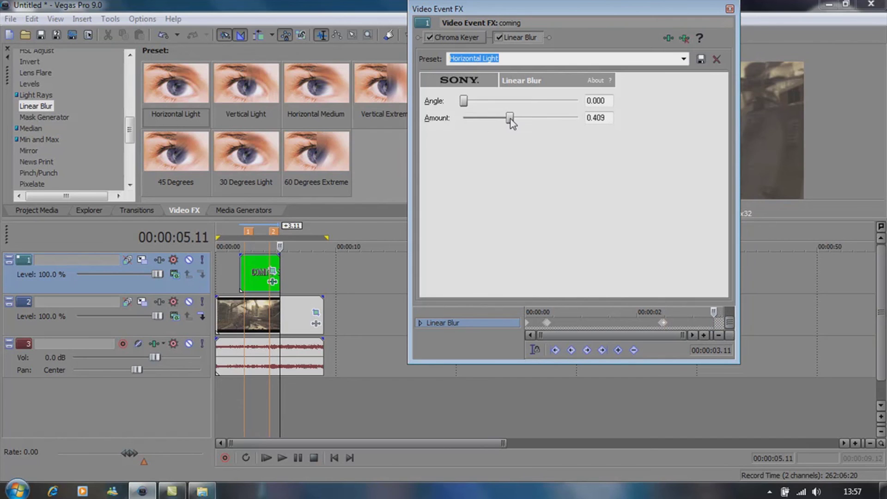
{"action": "left_click_drag", "start_coordinate": [510, 121], "coordinate": [700, 123]}
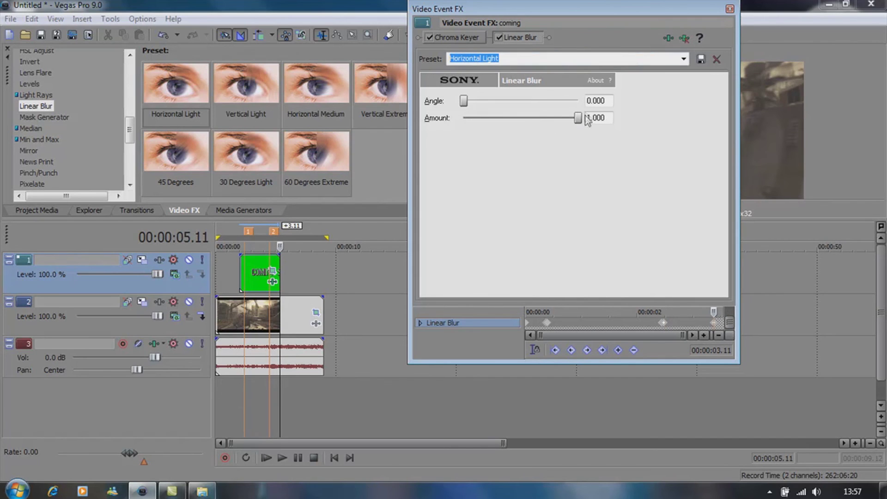
{"action": "left_click_drag", "start_coordinate": [578, 118], "coordinate": [536, 119]}
{"action": "left_click", "coordinate": [730, 8]}
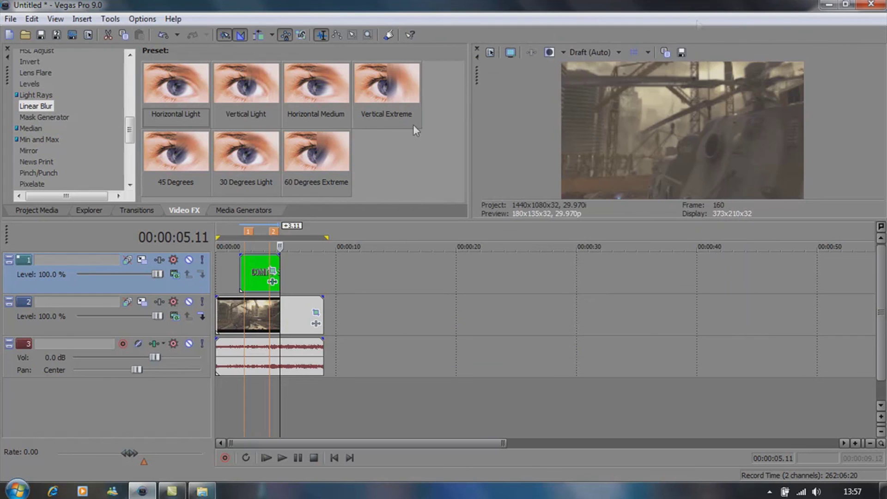
{"action": "left_click", "coordinate": [238, 232]}
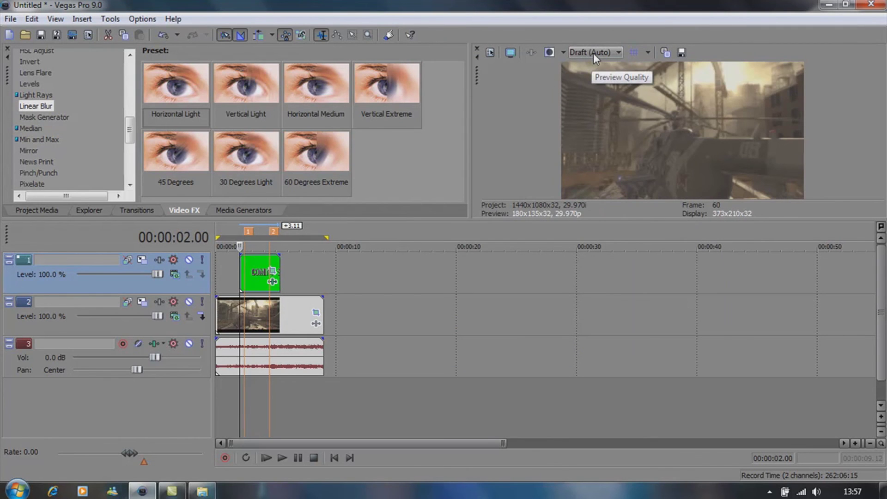
{"action": "key", "text": "space"}
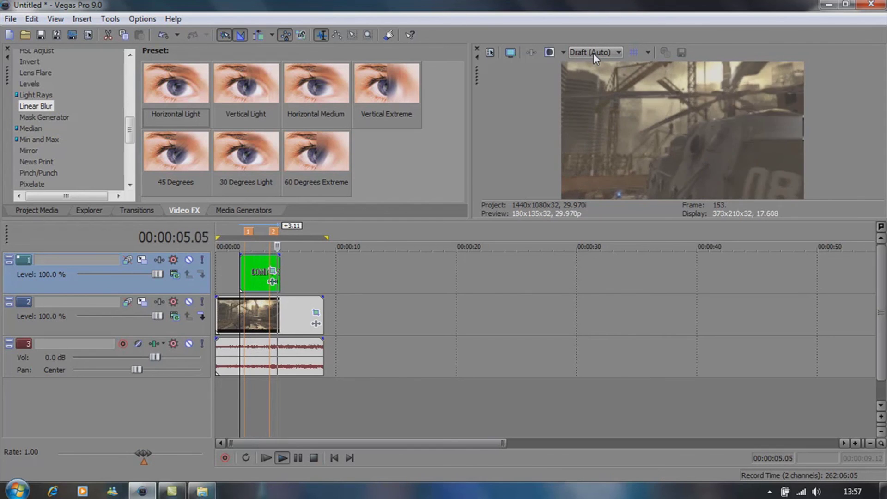
{"action": "key", "text": "space"}
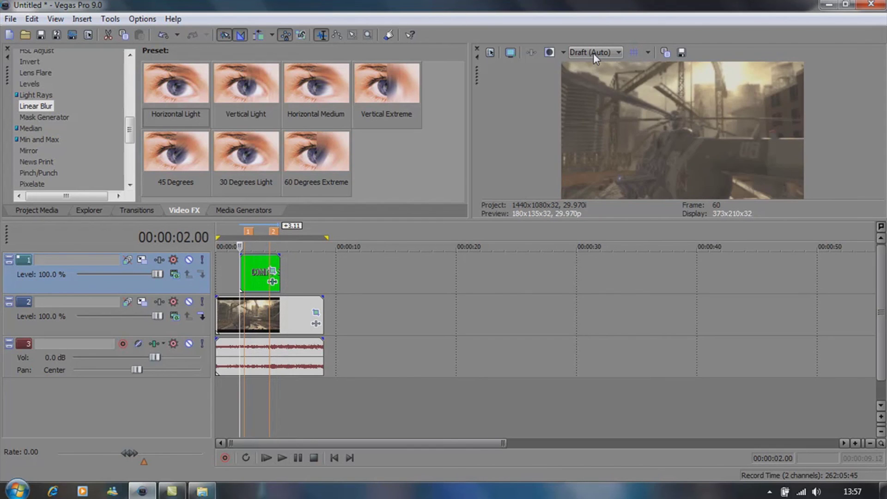